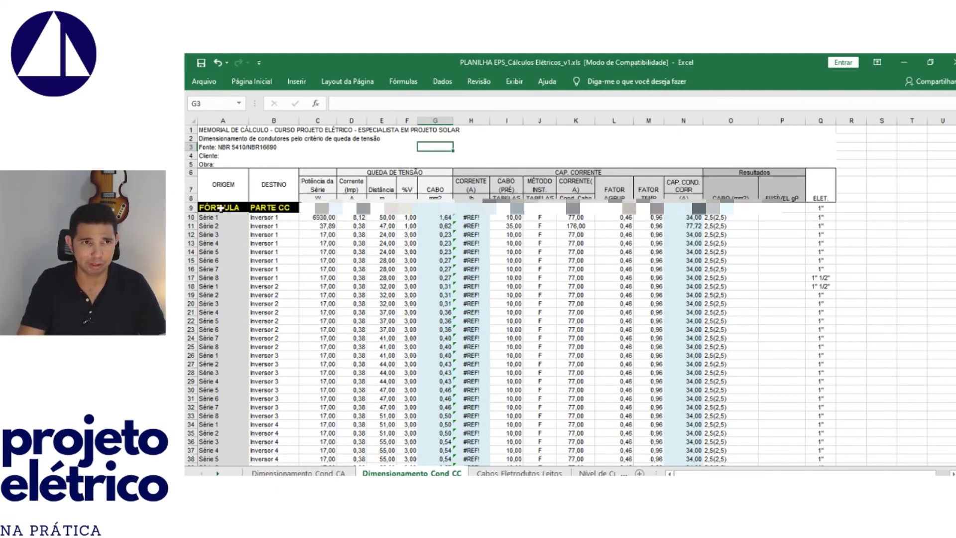
Examine which series in the Origem column connect to each inverter in the Destino column, focusing on Inversor 1's rows.
click(223, 193)
click(257, 193)
click(228, 224)
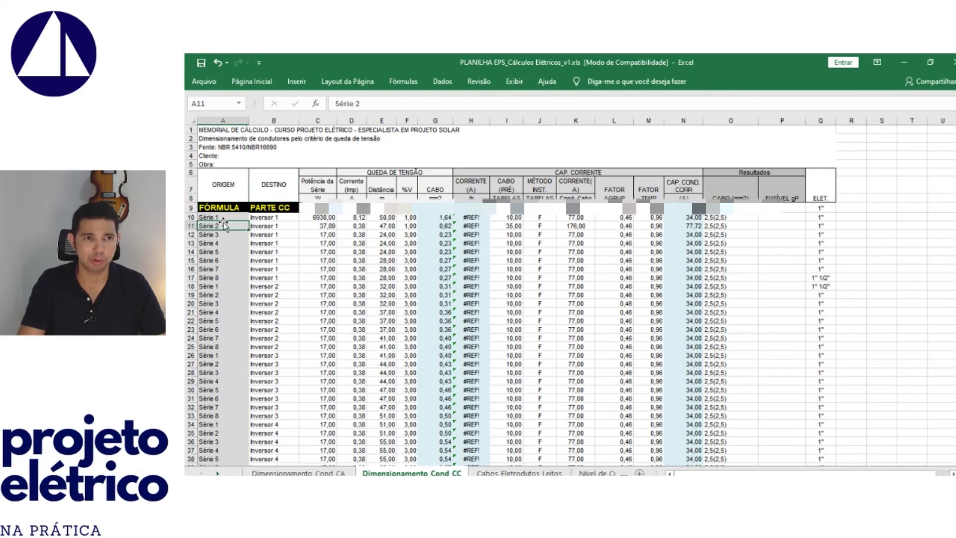
click(211, 219)
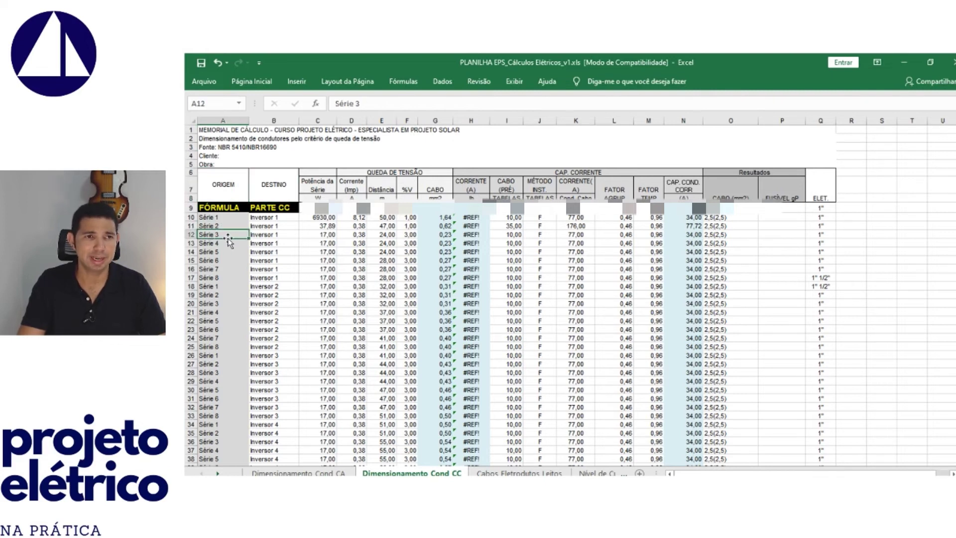
scroll(238, 222, up, 3)
click(295, 224)
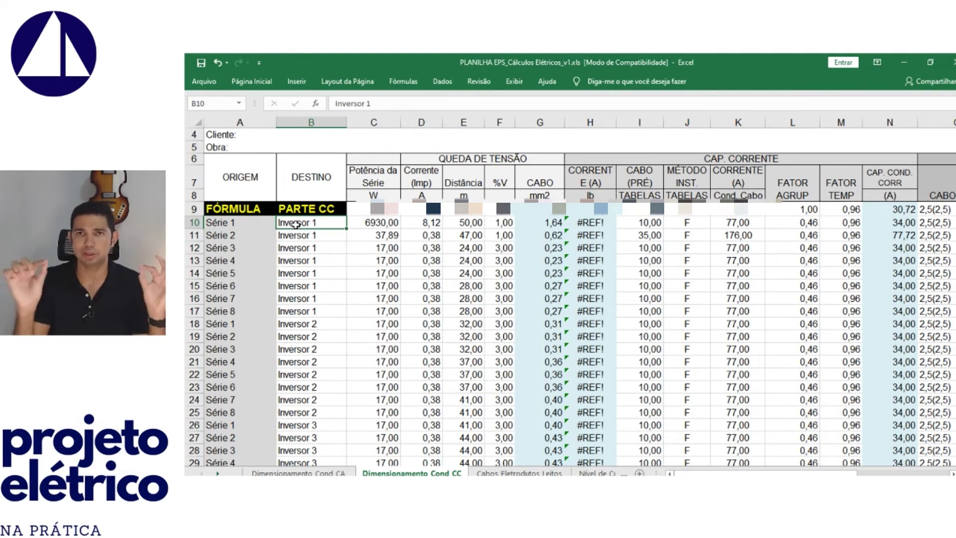
drag(240, 247, 304, 249)
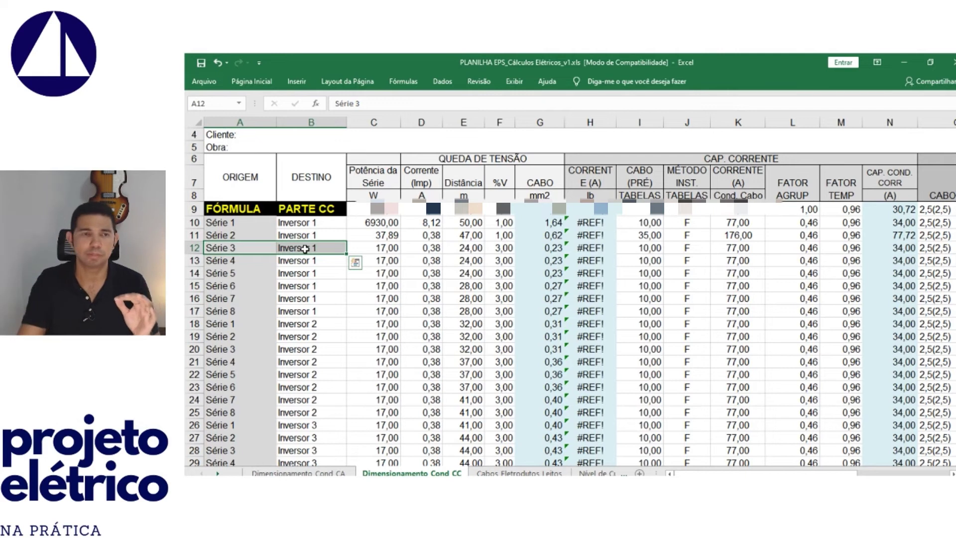
drag(301, 224, 304, 311)
drag(250, 223, 244, 312)
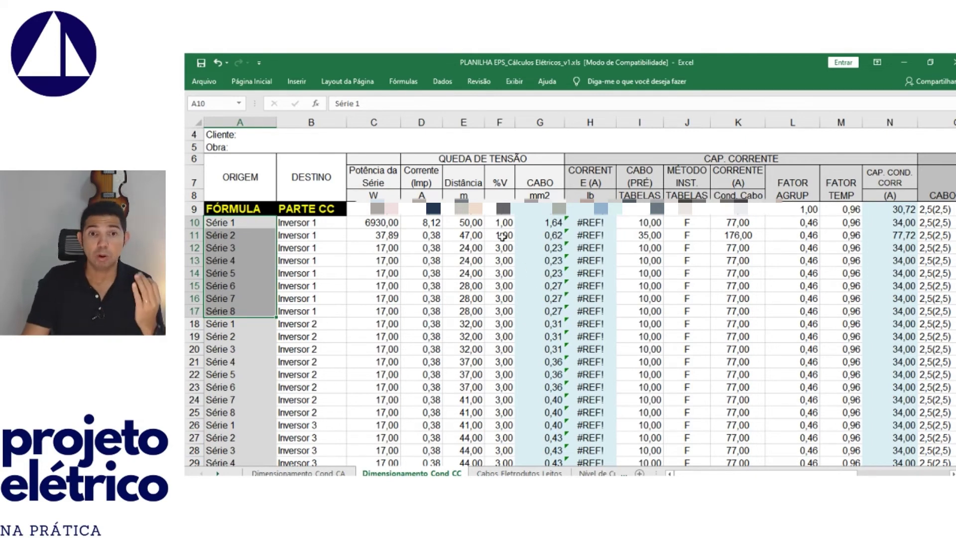
Inspect the voltage-drop cable size formula in cell G9 of the FÓRMULA row.
click(536, 213)
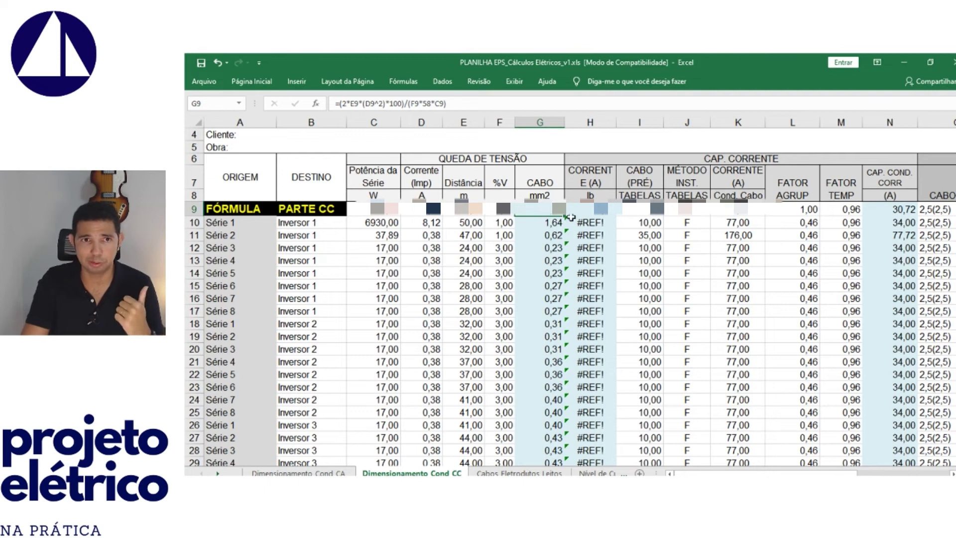
key(Right)
key(Left)
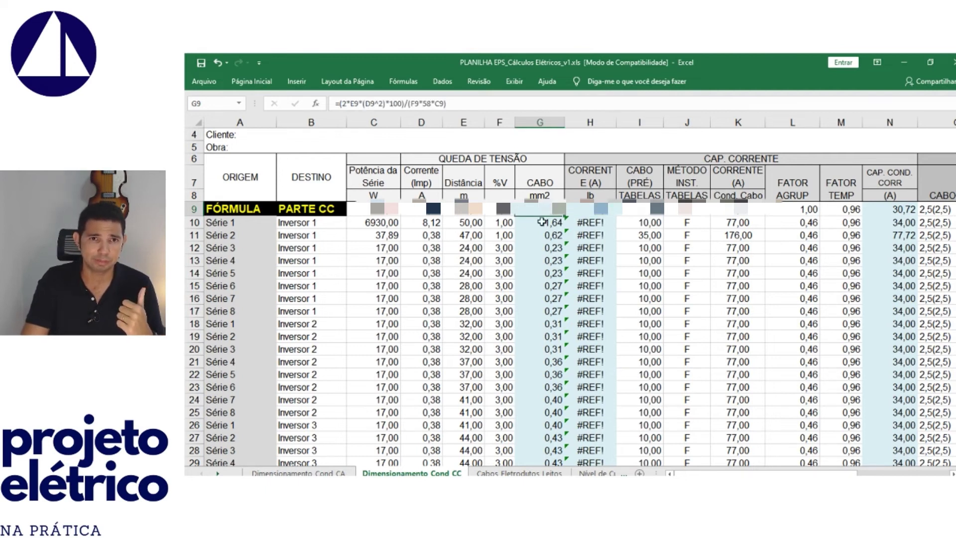
drag(458, 103, 328, 106)
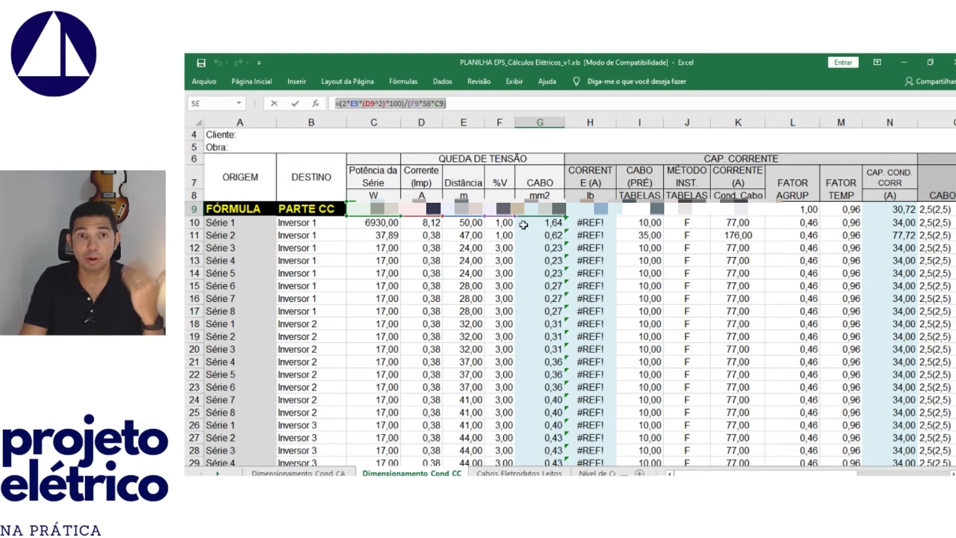
text(=)
click(394, 223)
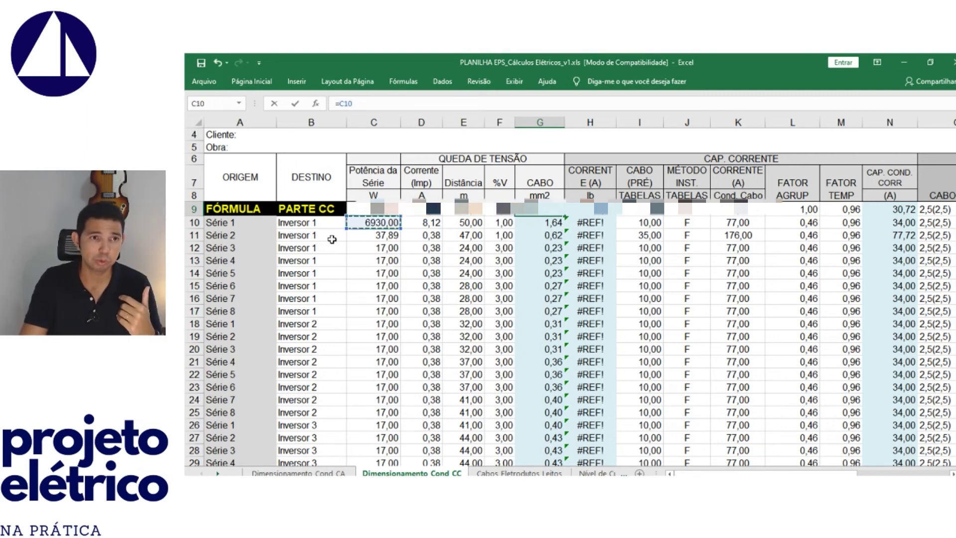
key(Escape)
Review the series power, current, distance and %V input columns that feed the voltage-drop calculation in row 9.
click(378, 210)
drag(392, 166, 384, 213)
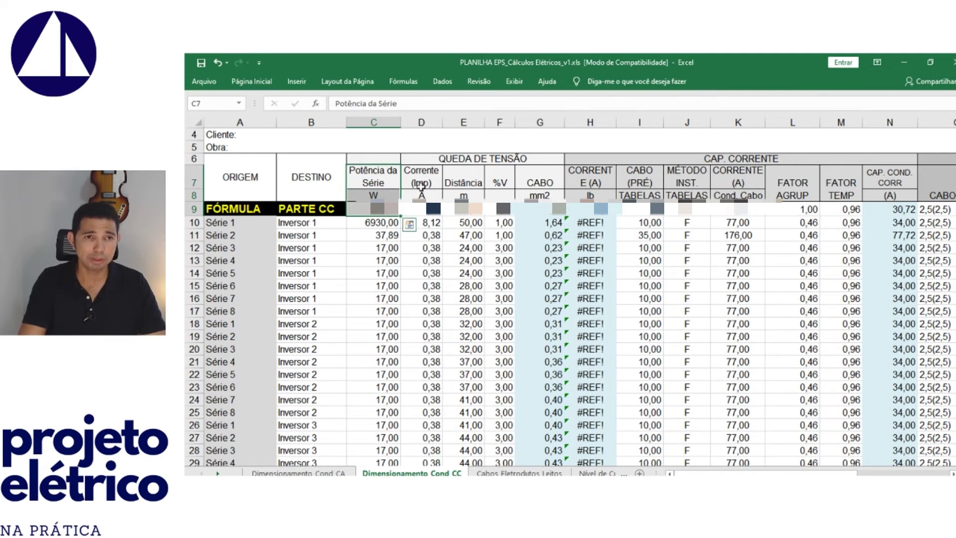
drag(421, 174, 432, 213)
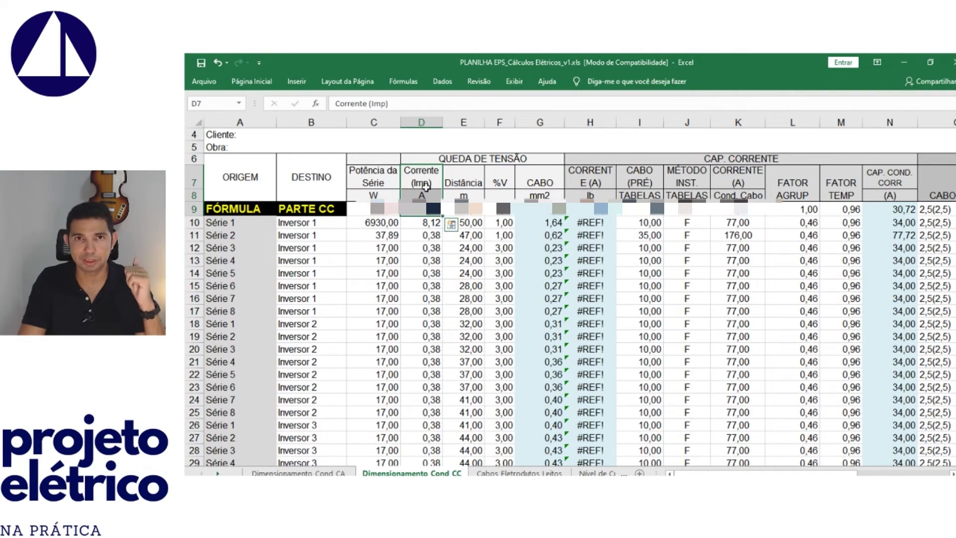
drag(466, 183, 465, 213)
drag(499, 180, 499, 213)
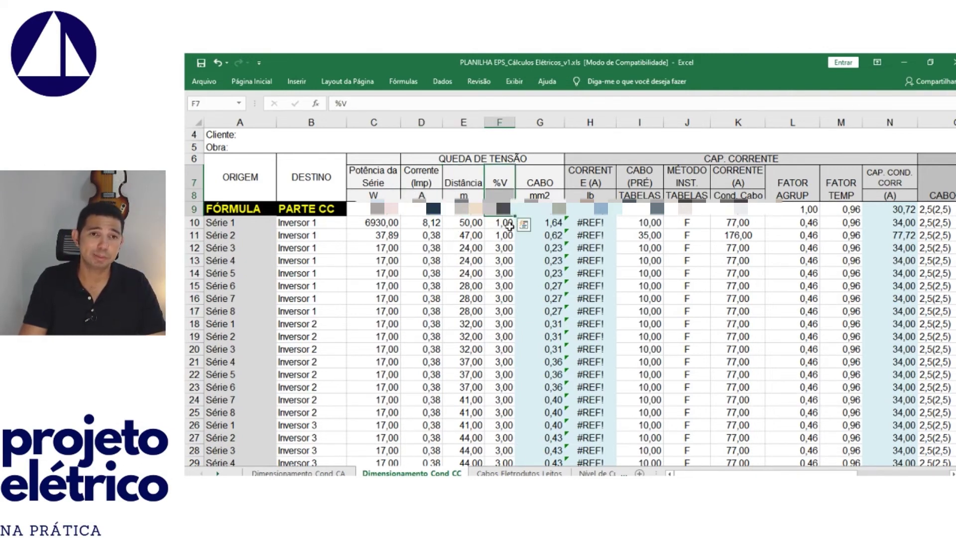
click(499, 212)
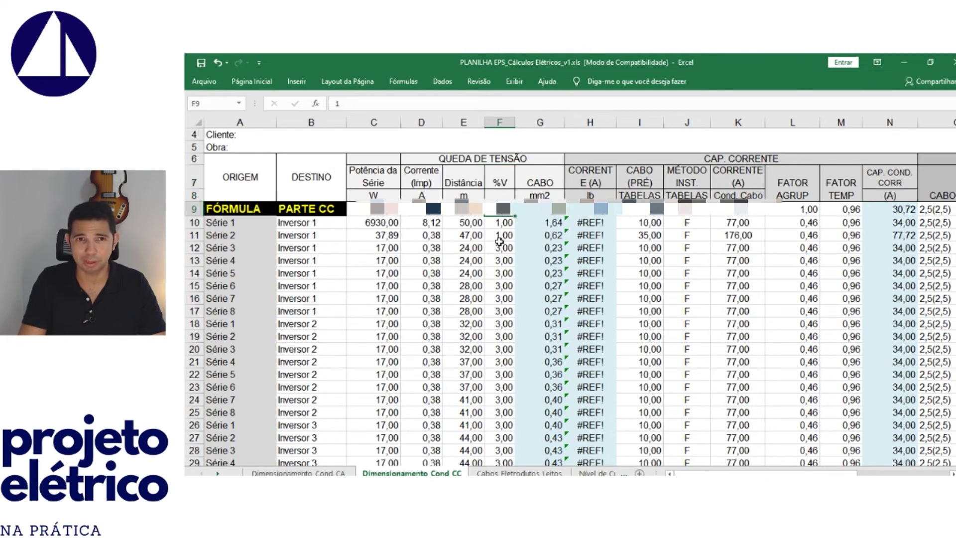
Set the series power in C9 of the FÓRMULA row to =23*330.
click(393, 211)
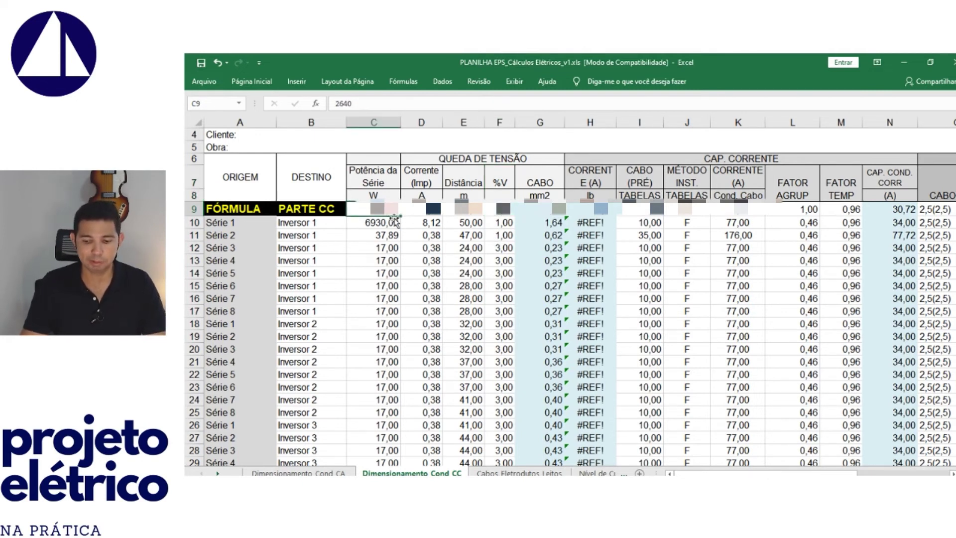
text(=)
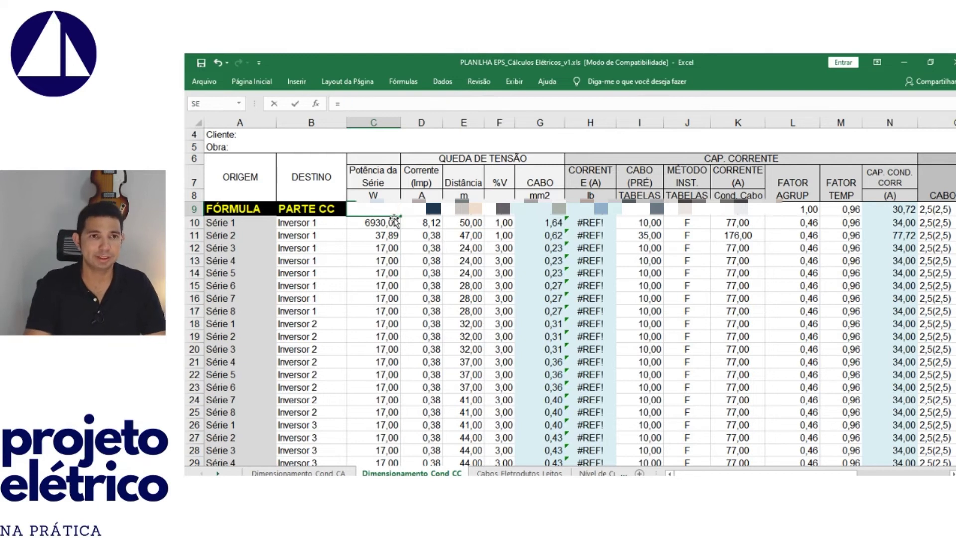
text(23)
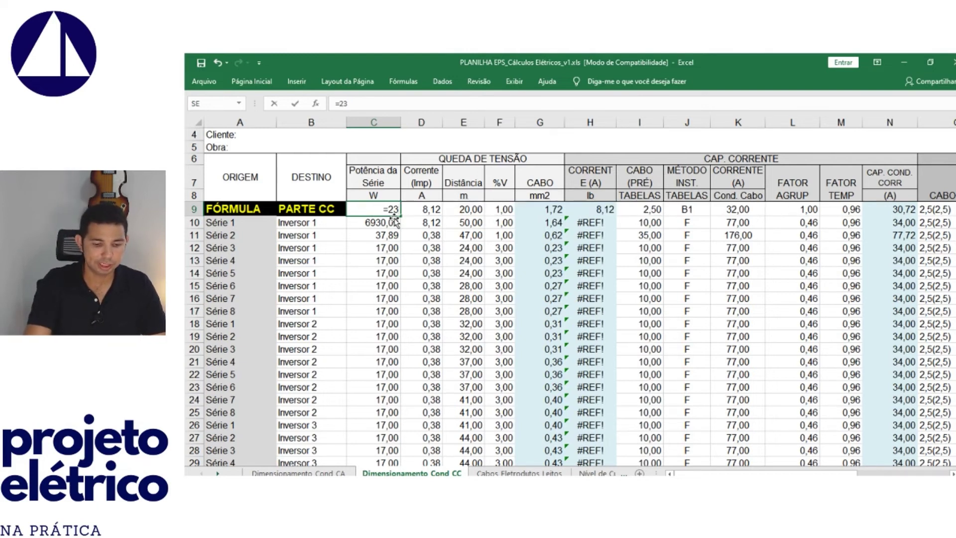
text(*330)
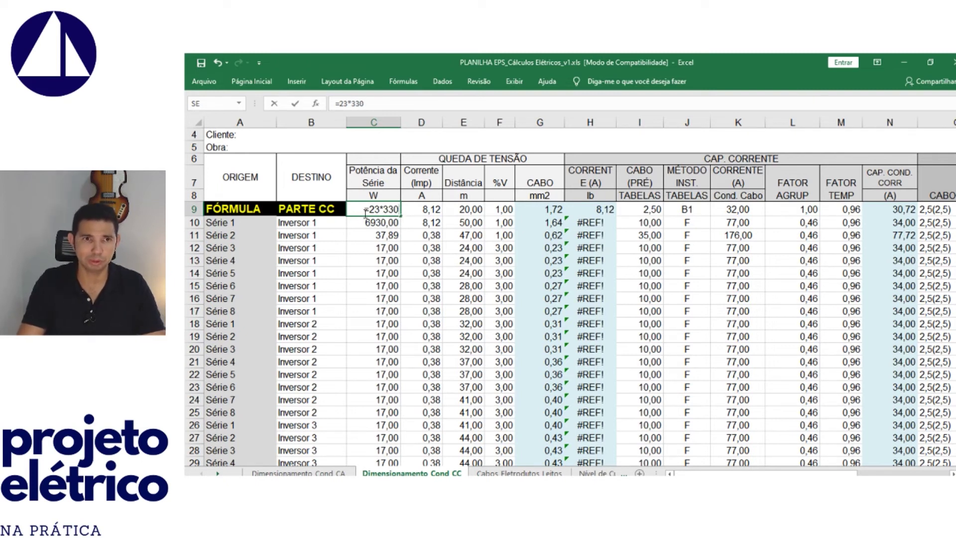
key(Return)
click(393, 209)
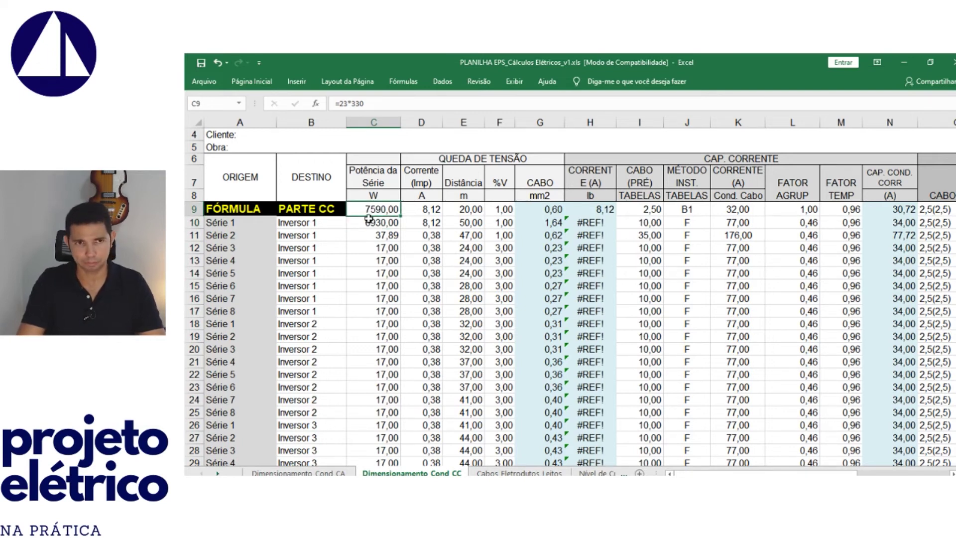
Set the distance in E9 of the FÓRMULA row to 175 m and go to the cable size in G9.
click(418, 209)
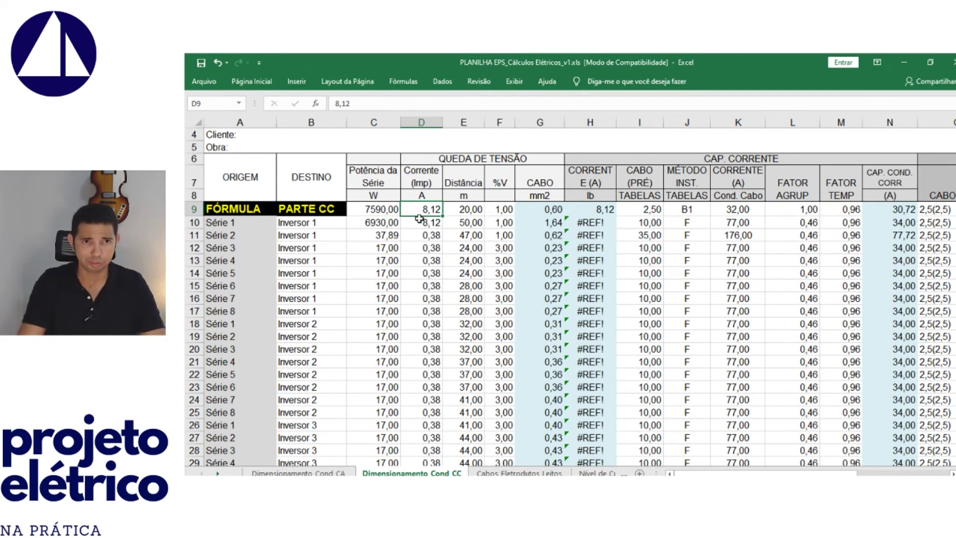
click(471, 209)
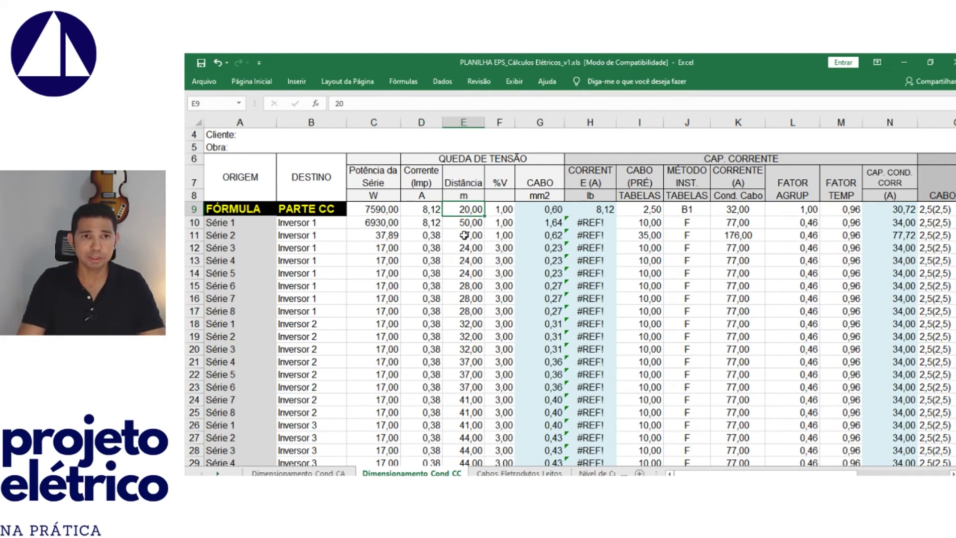
text(175)
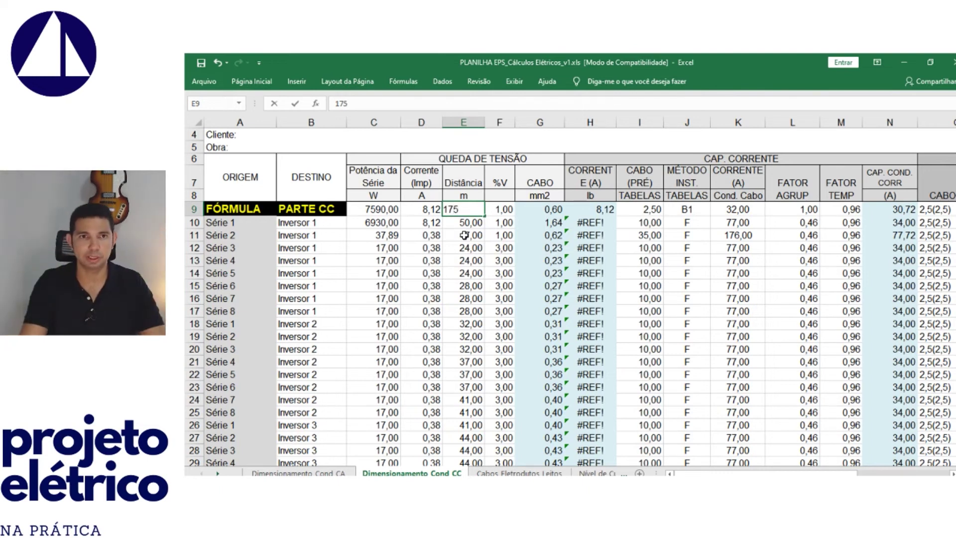
key(Tab)
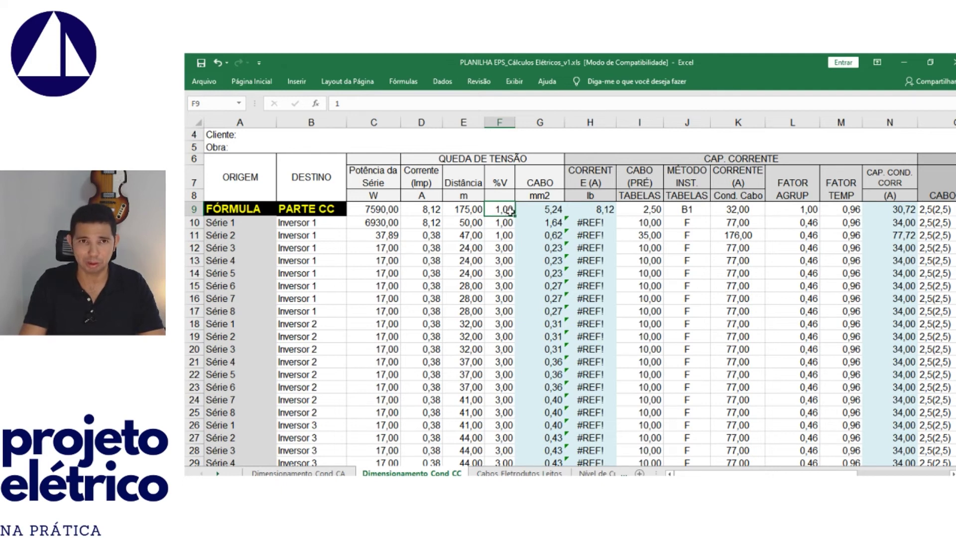
key(Right)
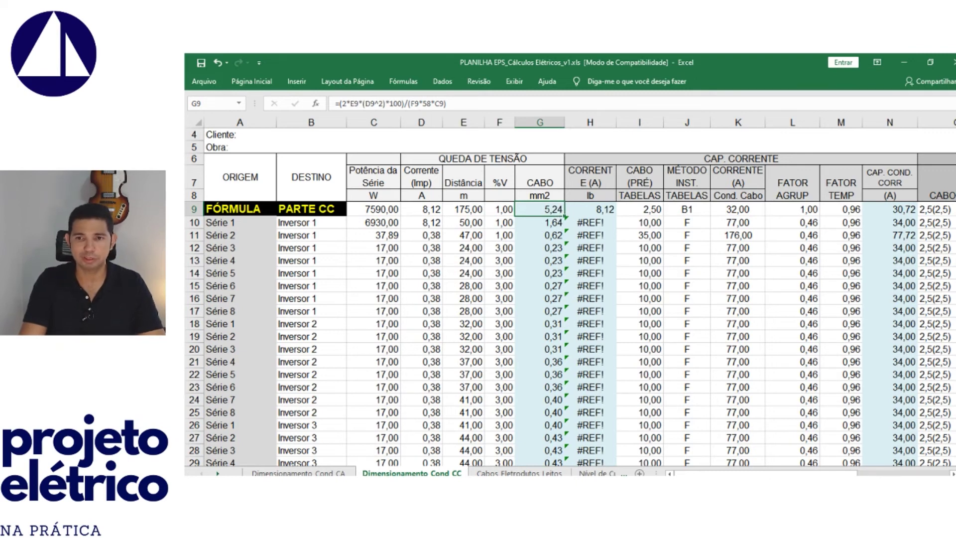
Compare the voltage-drop columns and cable size in G9 with the CAP. CORRENTE section in columns H to N.
scroll(570, 299, up, 1)
drag(832, 471, 802, 470)
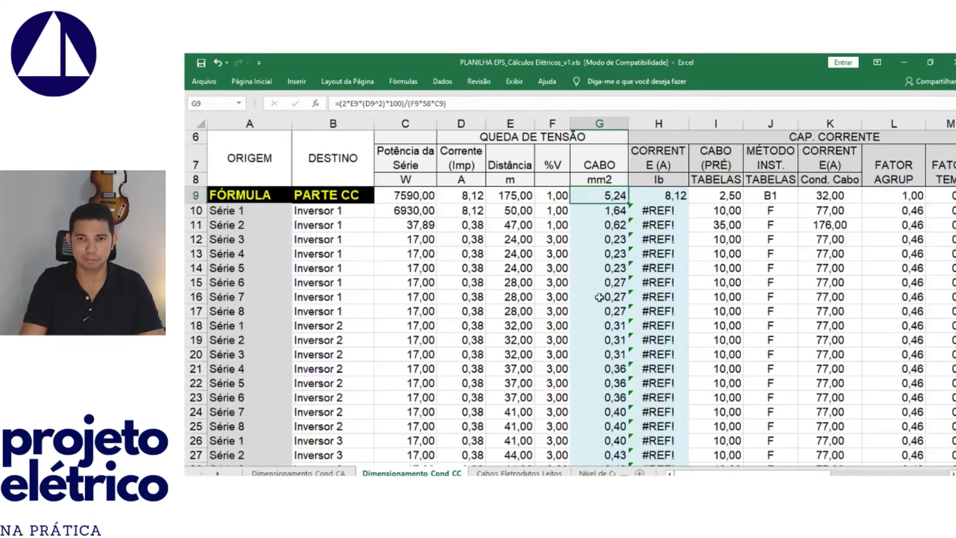
scroll(647, 348, up, 1)
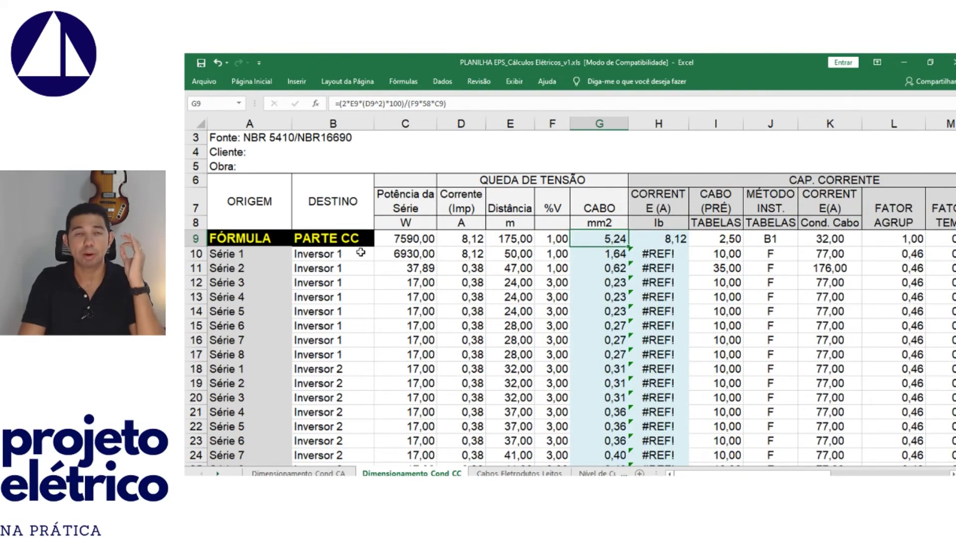
drag(402, 210, 588, 238)
click(583, 235)
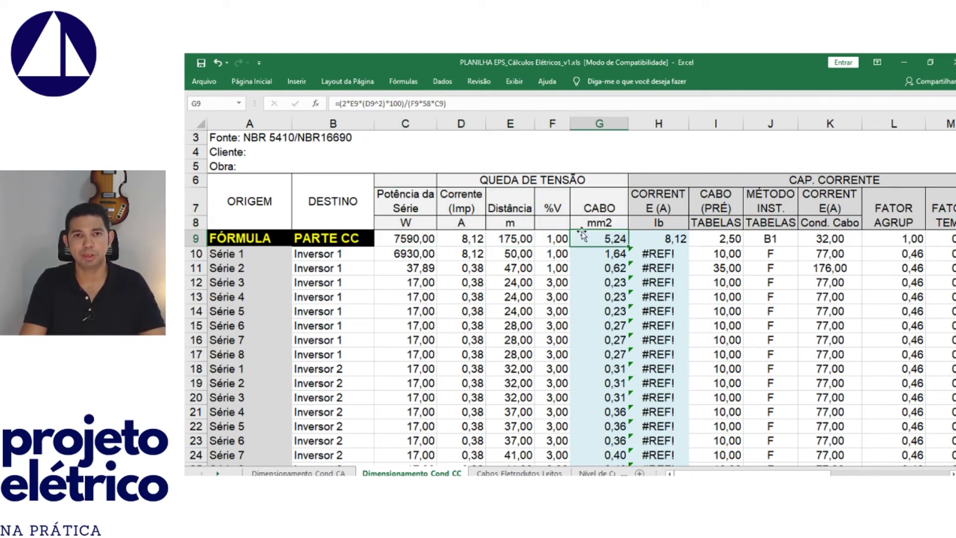
drag(775, 473, 814, 472)
drag(590, 183, 615, 298)
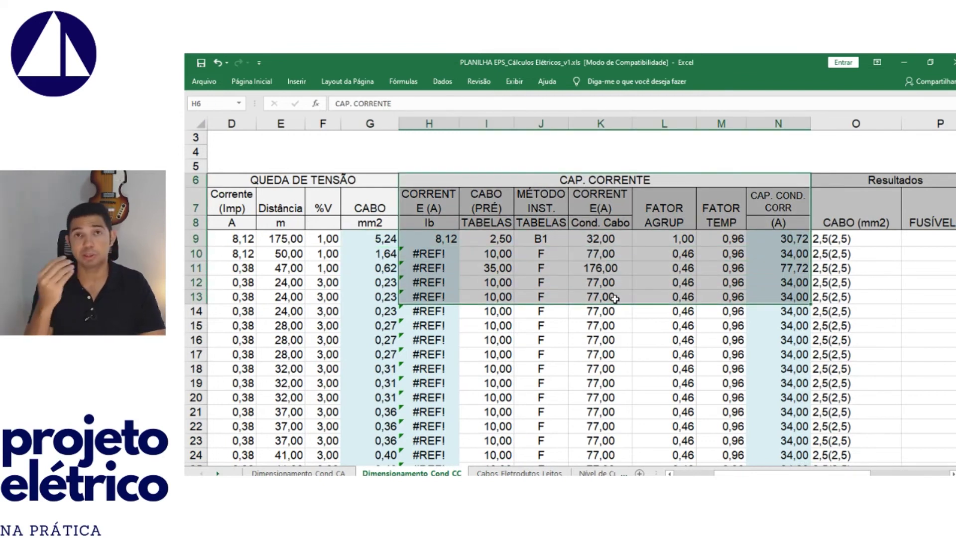
drag(786, 473, 747, 474)
drag(513, 181, 526, 269)
click(609, 238)
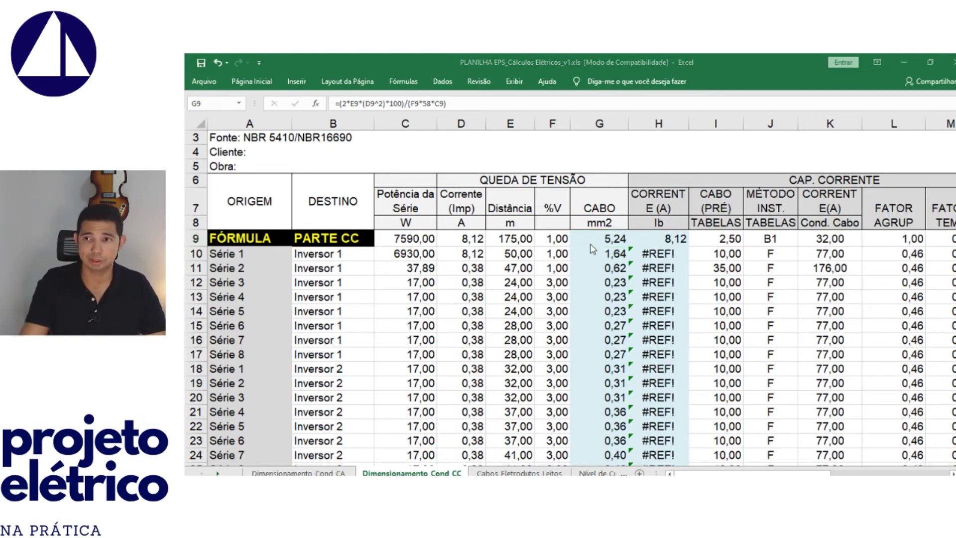
Switch to AutoCAD and examine the module and MPPT labels of Strings 1 a 8 in the single-line diagram.
key(alt+Tab)
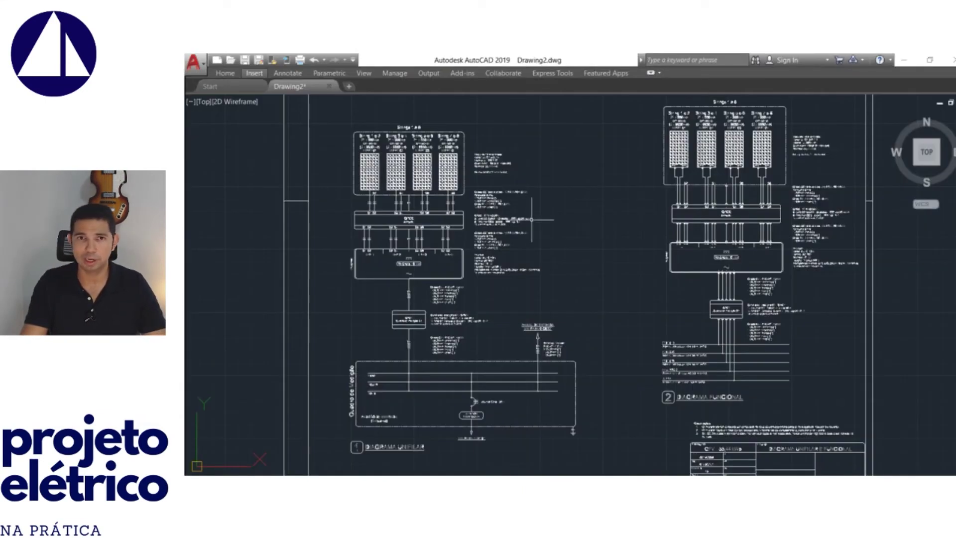
scroll(432, 190, up, 2)
drag(432, 189, 578, 268)
scroll(578, 267, up, 2)
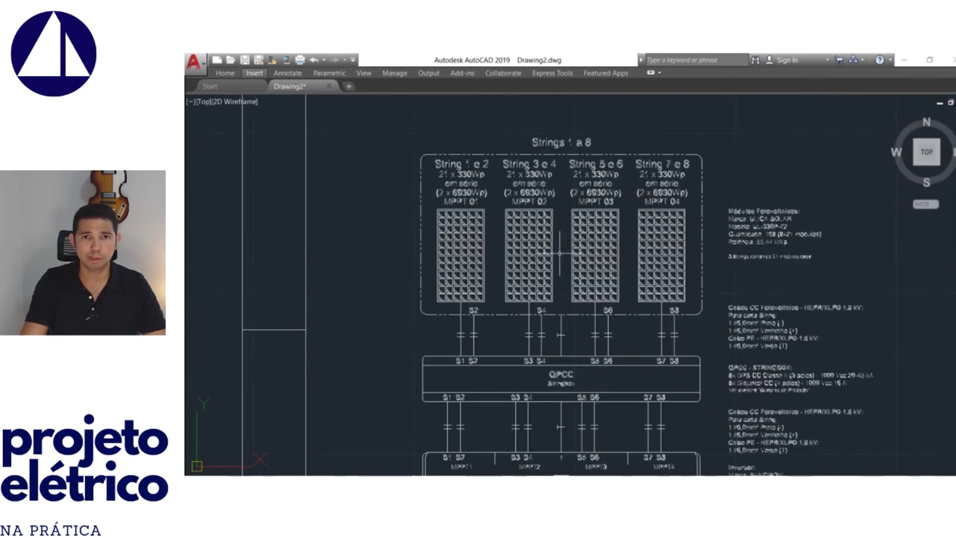
drag(578, 267, 602, 271)
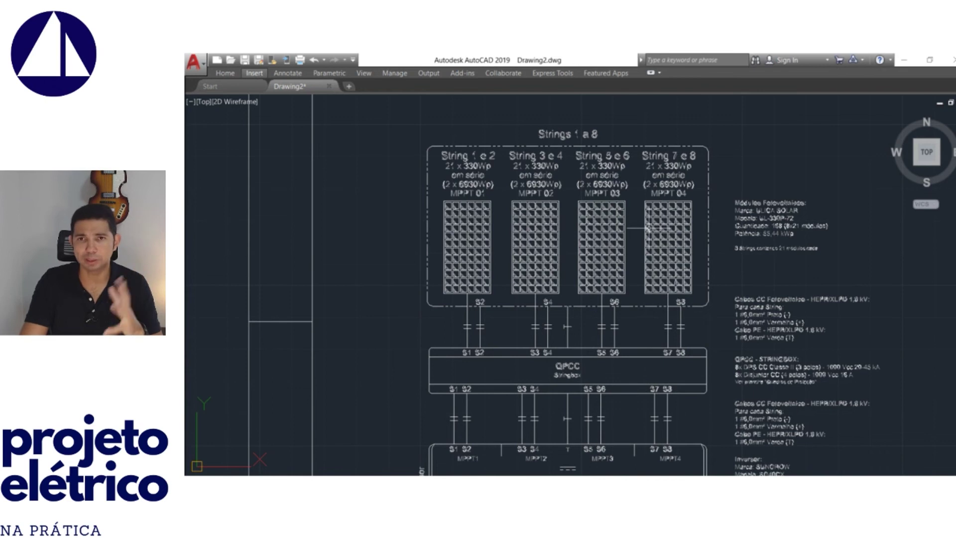
drag(665, 222, 703, 189)
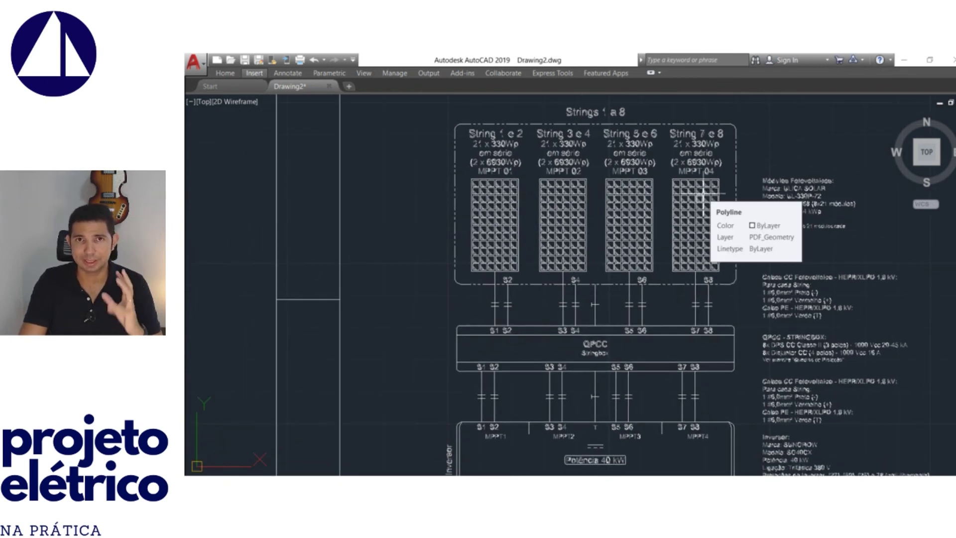
scroll(686, 157, up, 2)
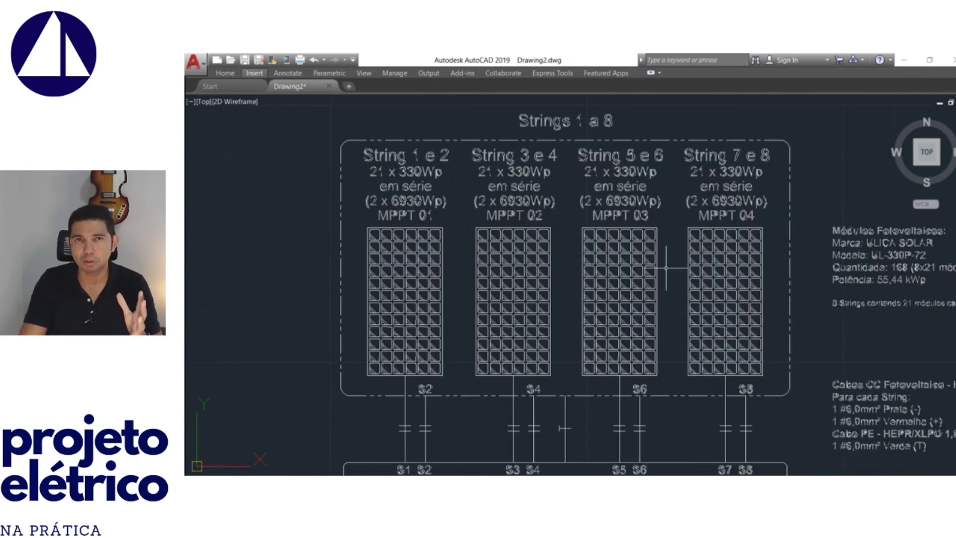
drag(681, 261, 712, 279)
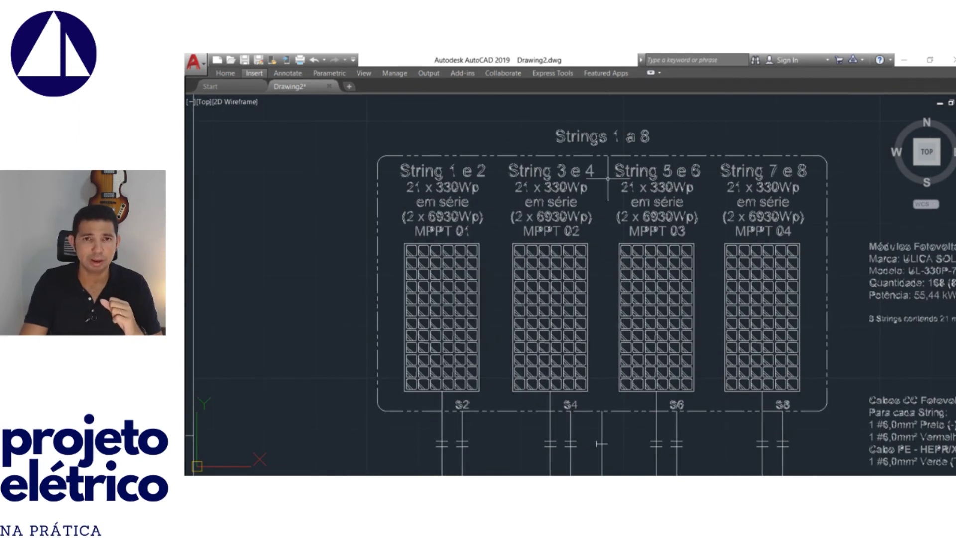
drag(498, 286, 498, 269)
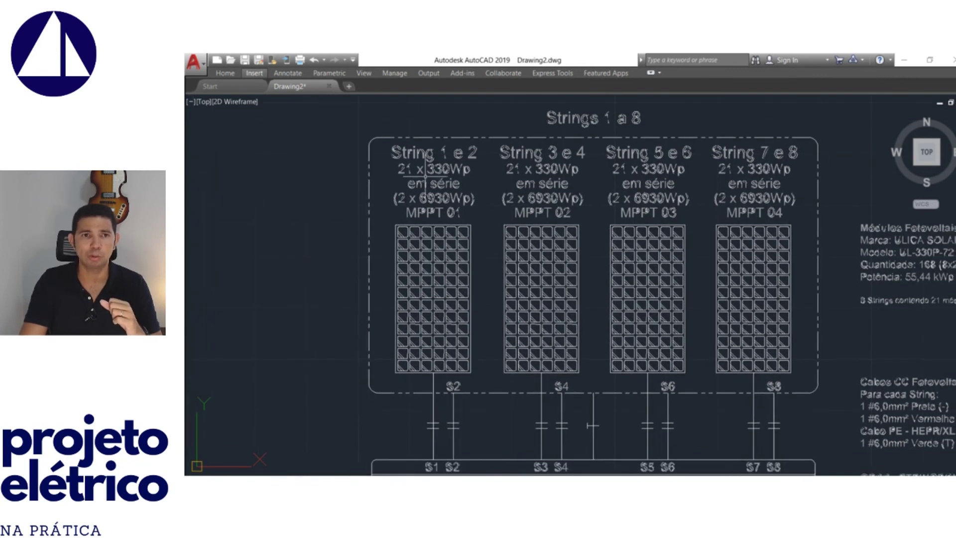
Compare the labels of Strings 1 a 8 in the AutoCAD diagram with the Série and Inversor 1 entries in rows 10 to 17 in Excel.
scroll(424, 179, up, 4)
scroll(444, 169, down, 4)
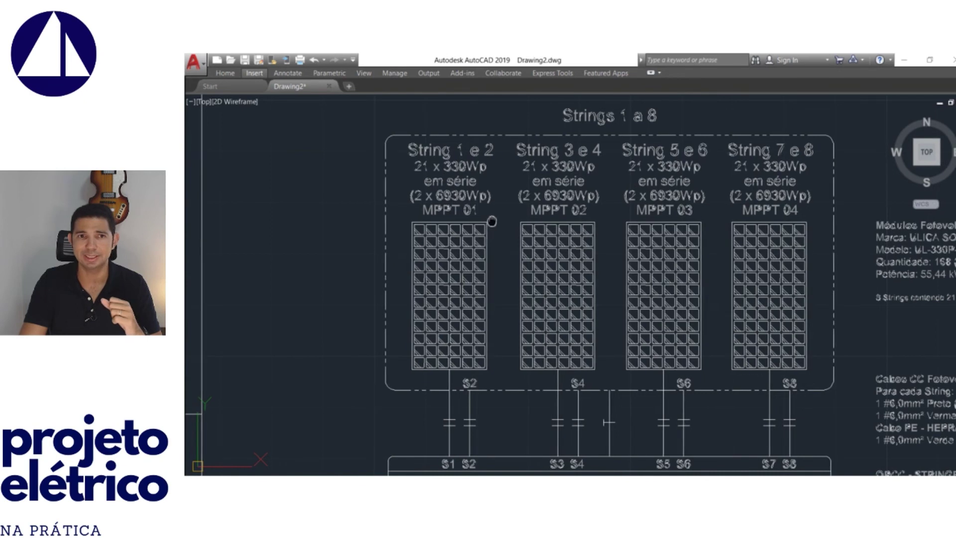
drag(488, 218, 521, 220)
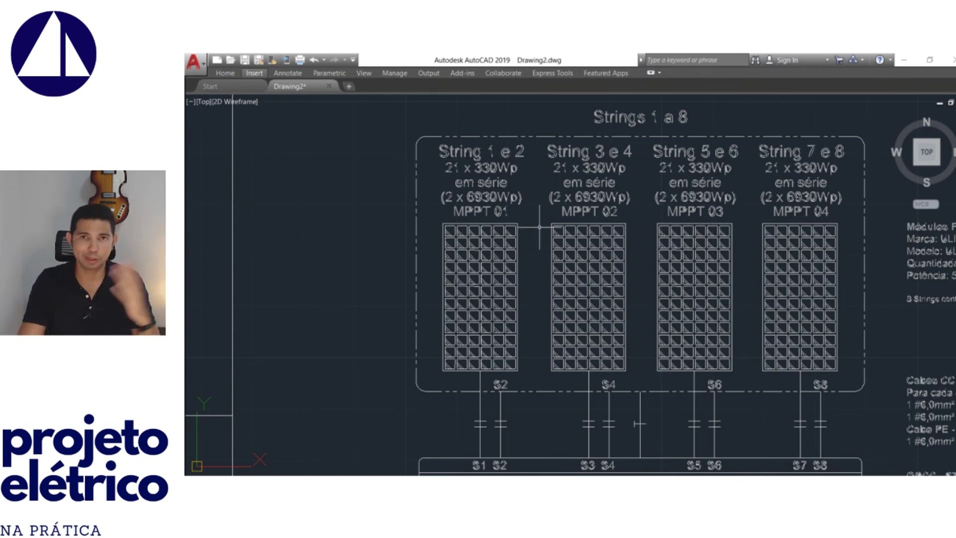
mouse_move(562, 224)
mouse_down()
mouse_move(597, 213)
mouse_move(563, 226)
mouse_up()
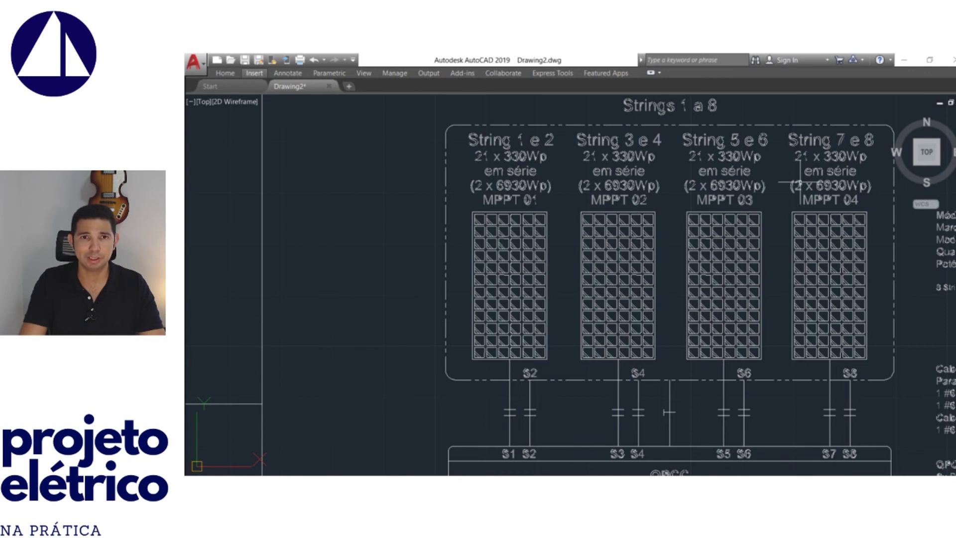
key(alt+Tab)
click(381, 266)
click(409, 239)
click(251, 254)
drag(260, 261, 254, 355)
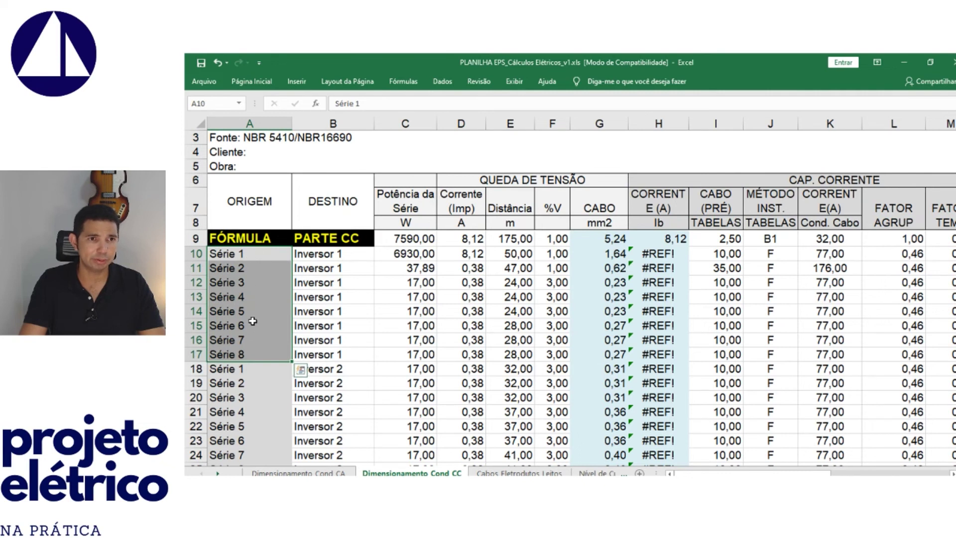
drag(321, 255, 329, 356)
Check the string connections to the inverter in the AutoCAD diagram against A10:A17 and B10:B17 in Excel.
key(alt+Tab)
scroll(636, 205, down, 3)
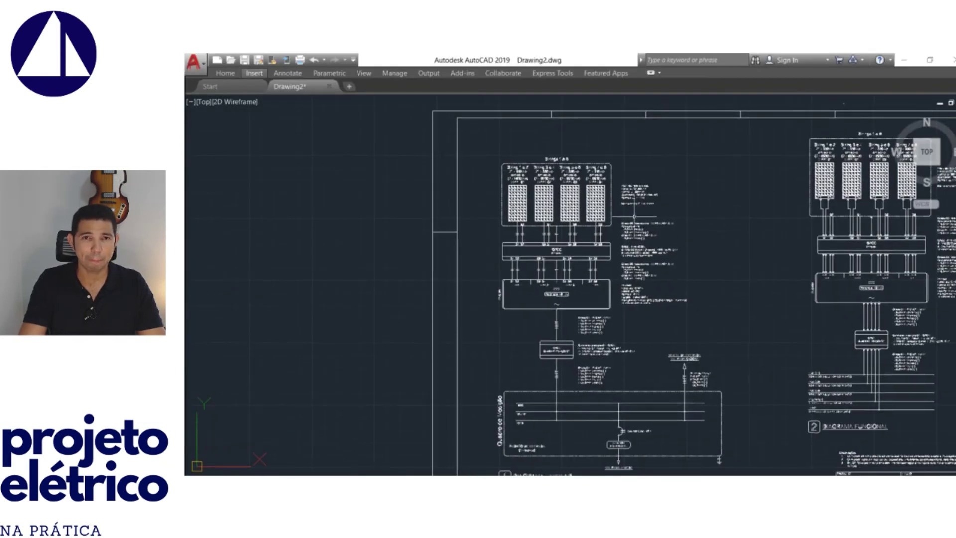
scroll(581, 230, up, 3)
drag(551, 182, 576, 219)
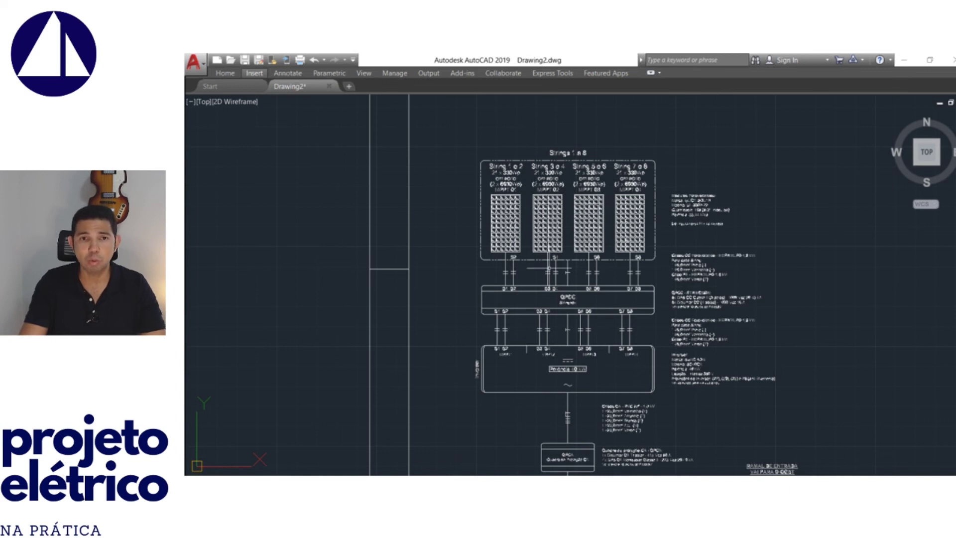
key(alt+Tab)
drag(257, 254, 266, 355)
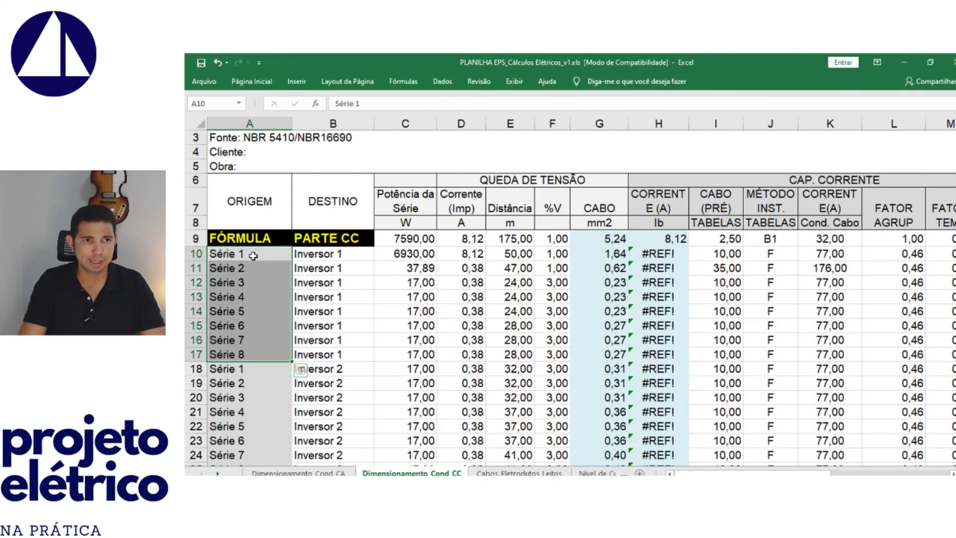
drag(335, 255, 348, 354)
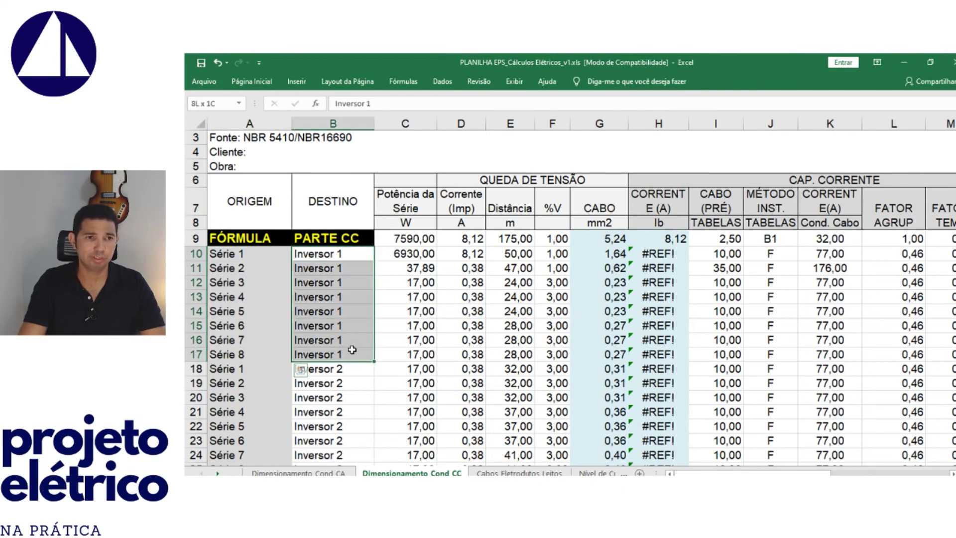
Enter the power of Série 1 for Inversor 1 in C10 as =21*330.
click(416, 255)
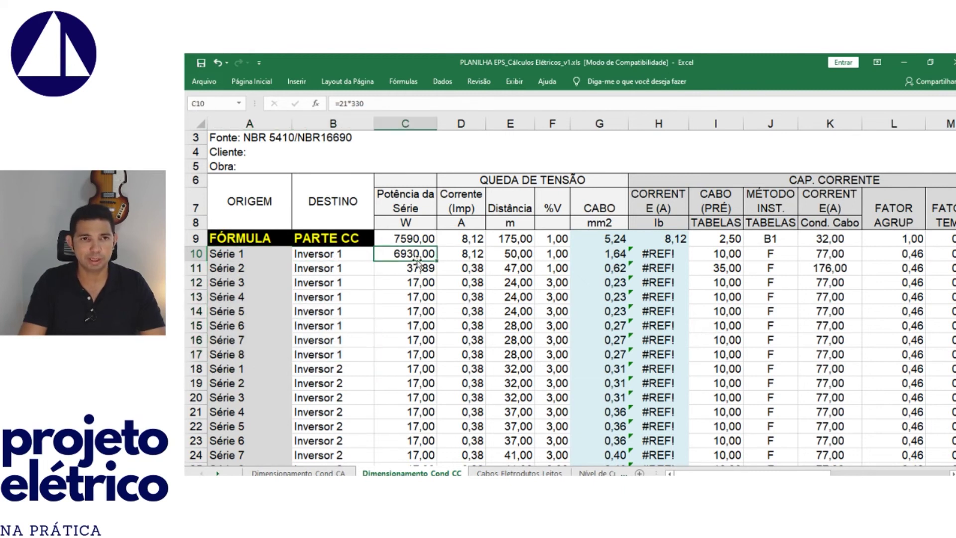
text(=21)
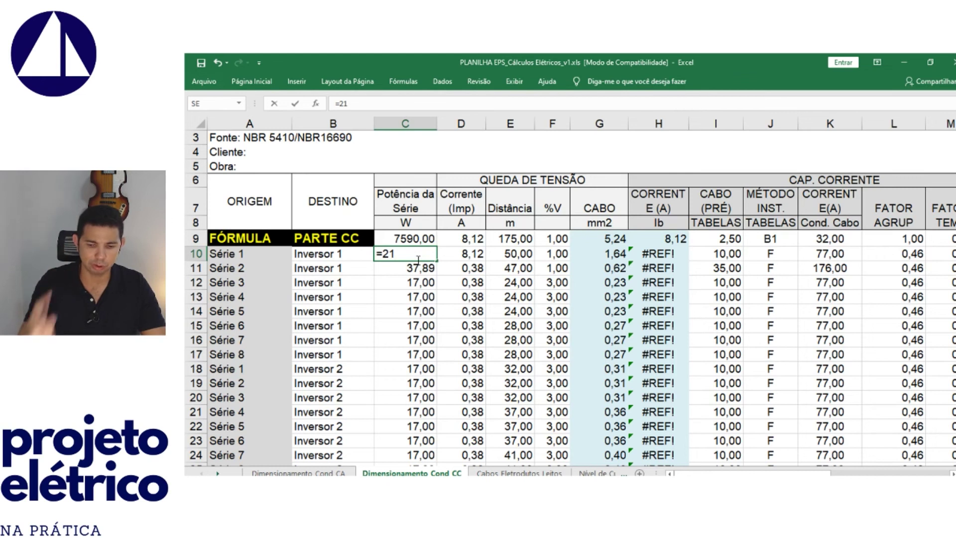
text(8330)
key(BackSpace)
key(BackSpace)
text(330)
key(ctrl+Return)
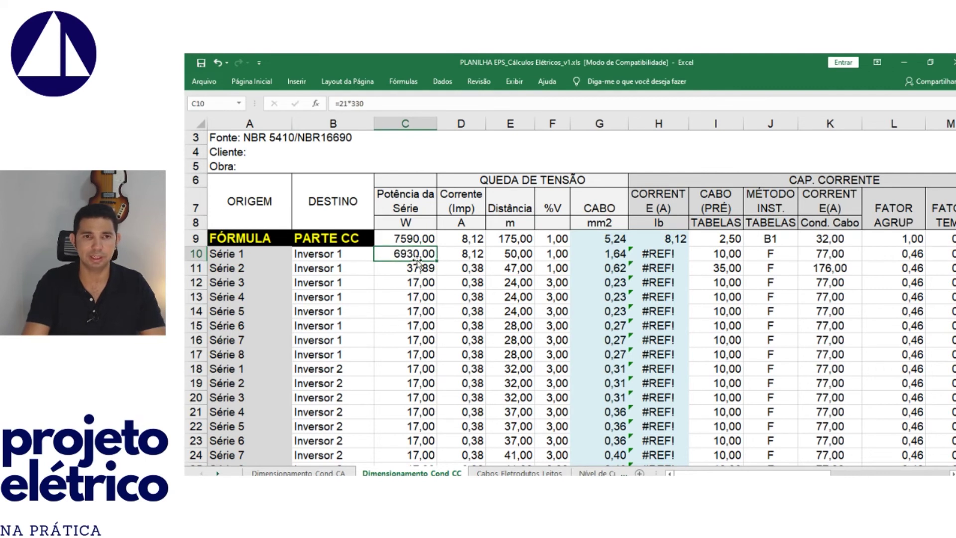
Copy the power in C10 down to C17 and fill the current in D10 down to D17 for Inversor 1.
key(ctrl+c)
click(422, 268)
key(ctrl+v)
drag(436, 276, 440, 358)
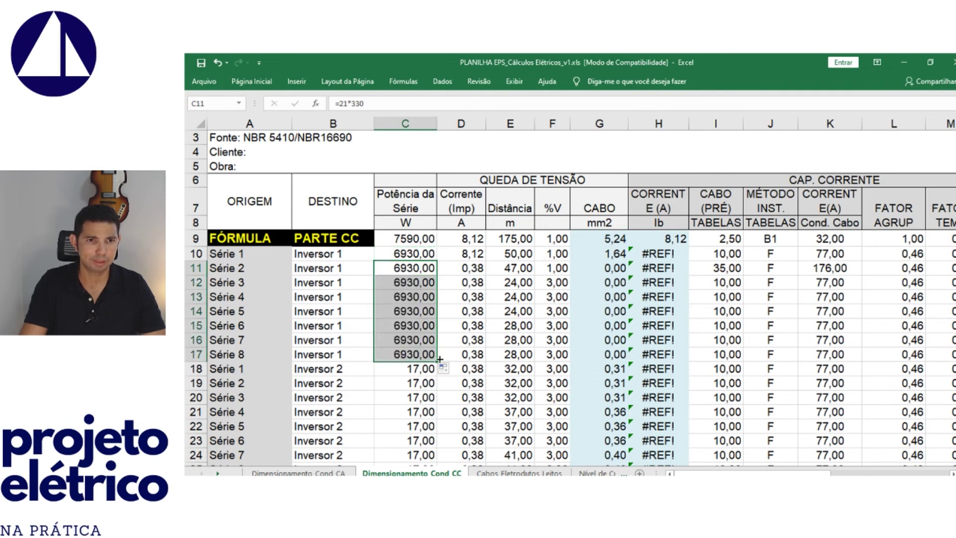
drag(423, 254, 415, 354)
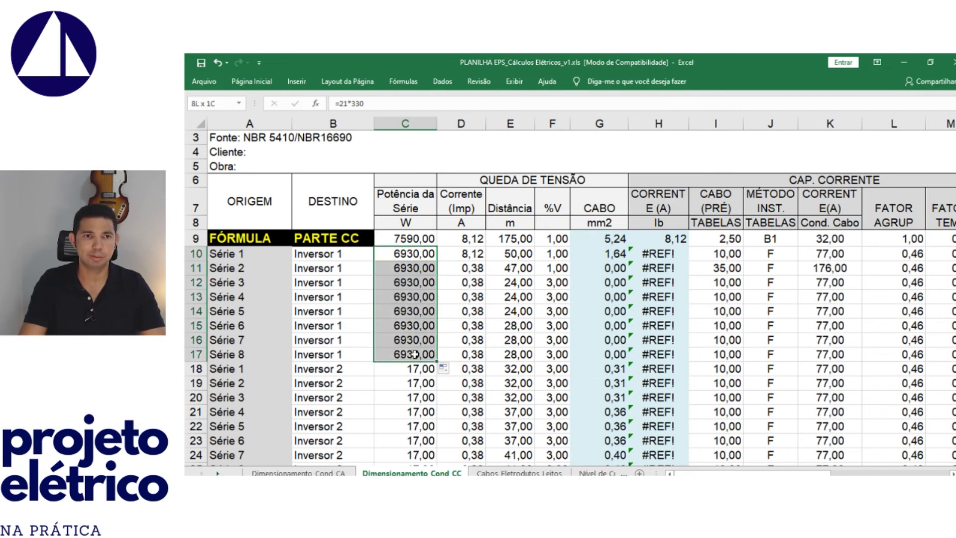
click(468, 255)
drag(486, 261, 481, 360)
Switch to the module layout PDF in Foxit Reader and draw a pencil route from string 2 to the Inversor e Quadros de Proteção area.
drag(511, 260, 518, 355)
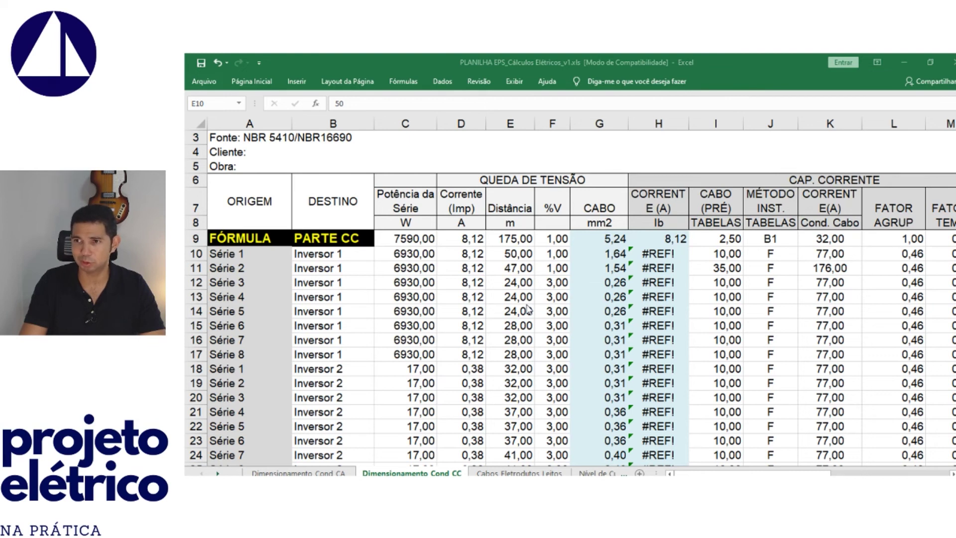
key(alt+Tab)
click(429, 93)
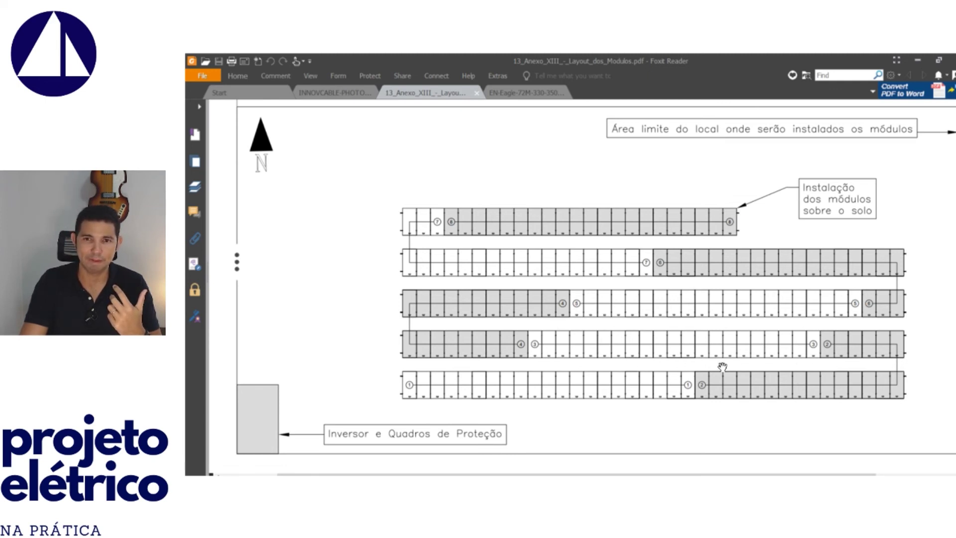
click(276, 75)
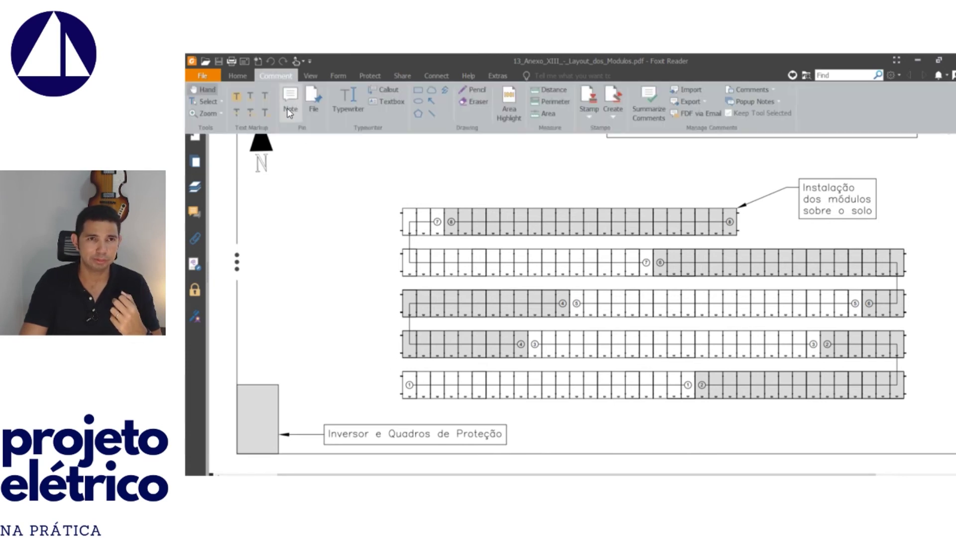
click(473, 90)
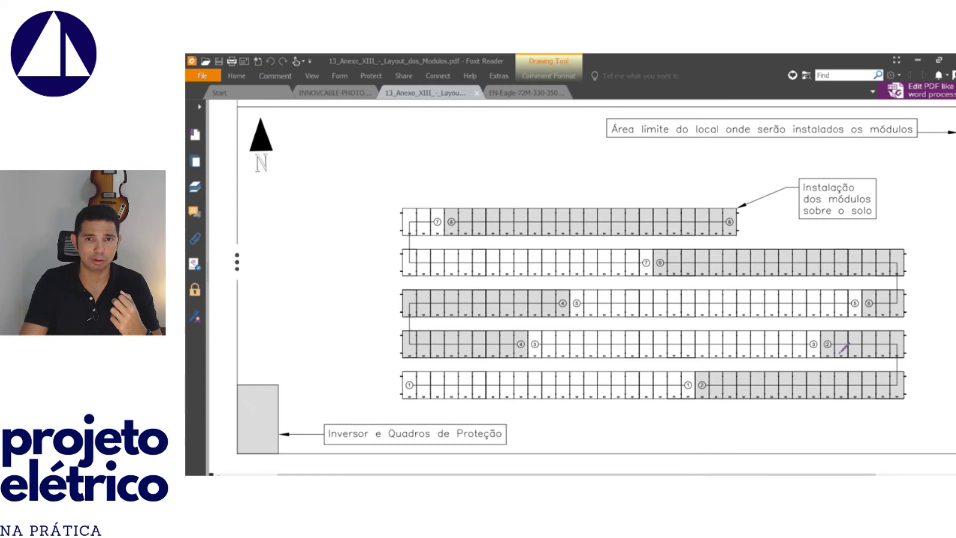
mouse_move(826, 361)
mouse_down()
mouse_move(415, 361)
mouse_move(361, 369)
mouse_move(278, 401)
mouse_up()
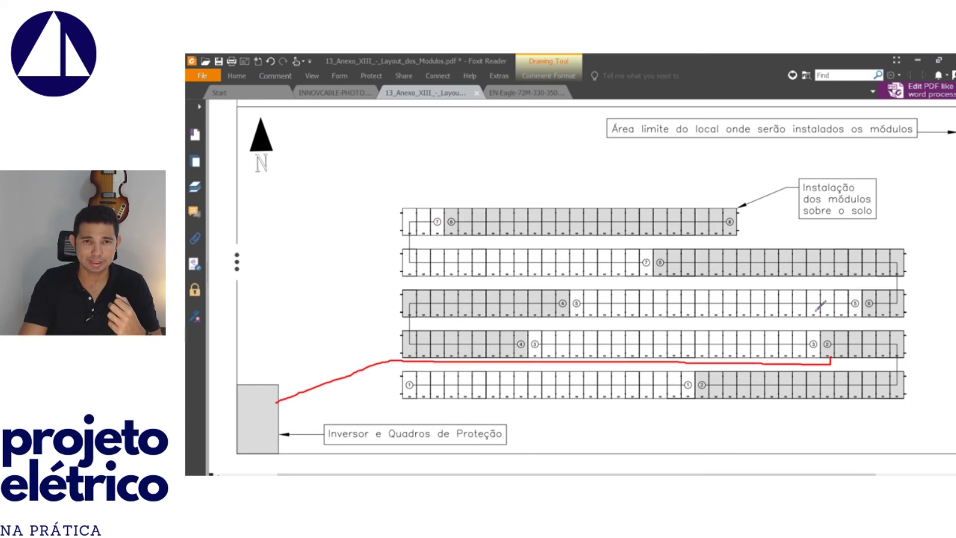
Draw two more pencil routes from strings 5 and 6 to the Inversor e Quadros de Proteção area.
mouse_move(858, 321)
mouse_down()
mouse_move(377, 323)
mouse_move(272, 389)
mouse_up()
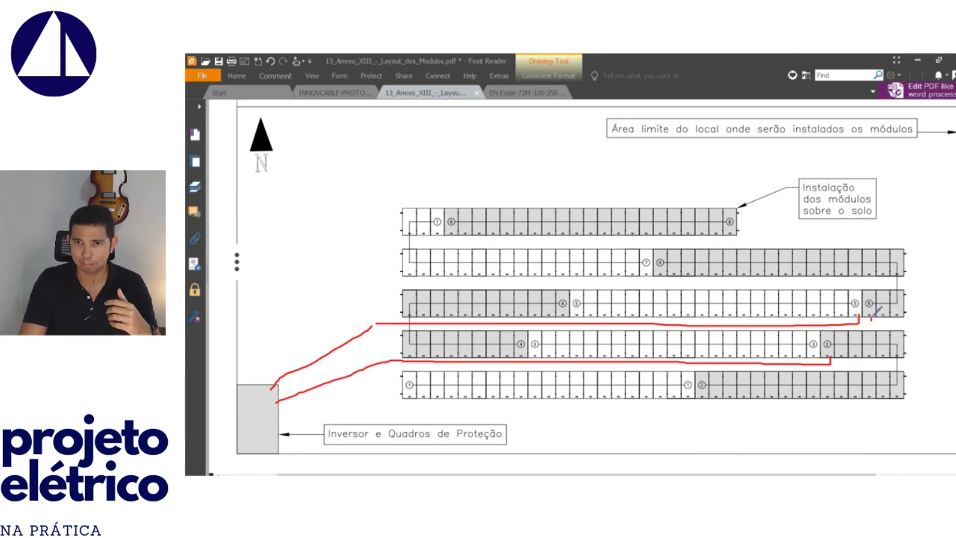
mouse_move(865, 325)
mouse_down()
mouse_move(393, 324)
mouse_move(277, 387)
mouse_up()
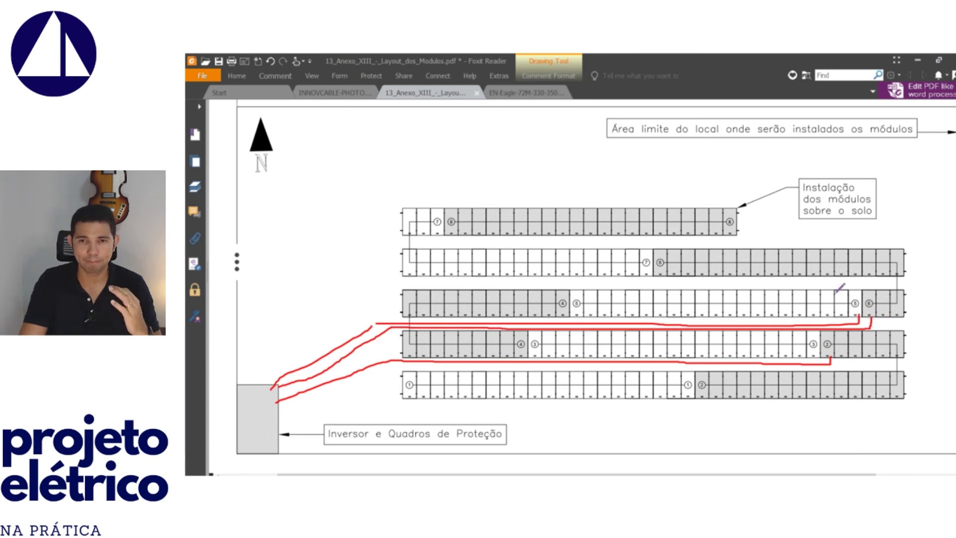
key(Escape)
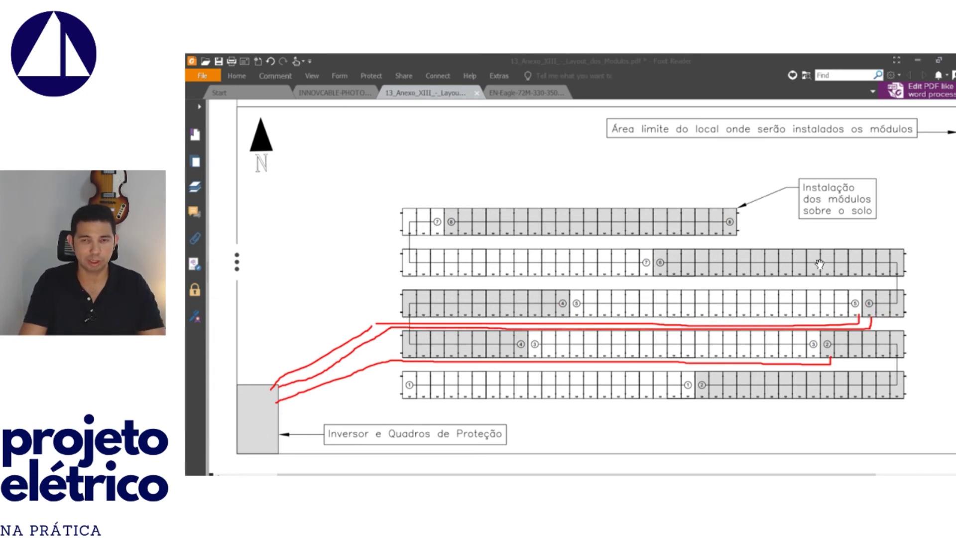
Switch to Excel, set the distance in E10 to 148 m and fill it down to E17.
key(alt+Tab)
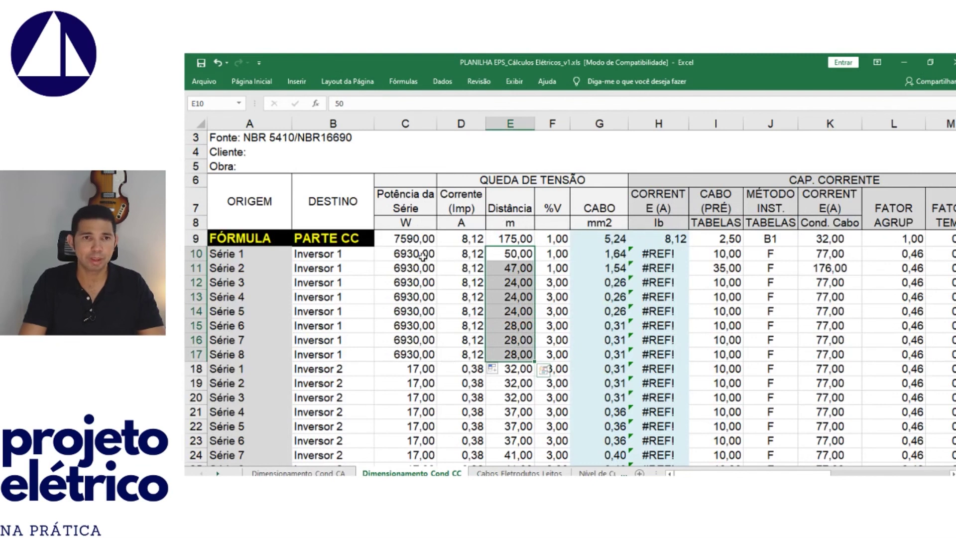
click(422, 256)
click(511, 255)
text(148)
key(Return)
key(Up)
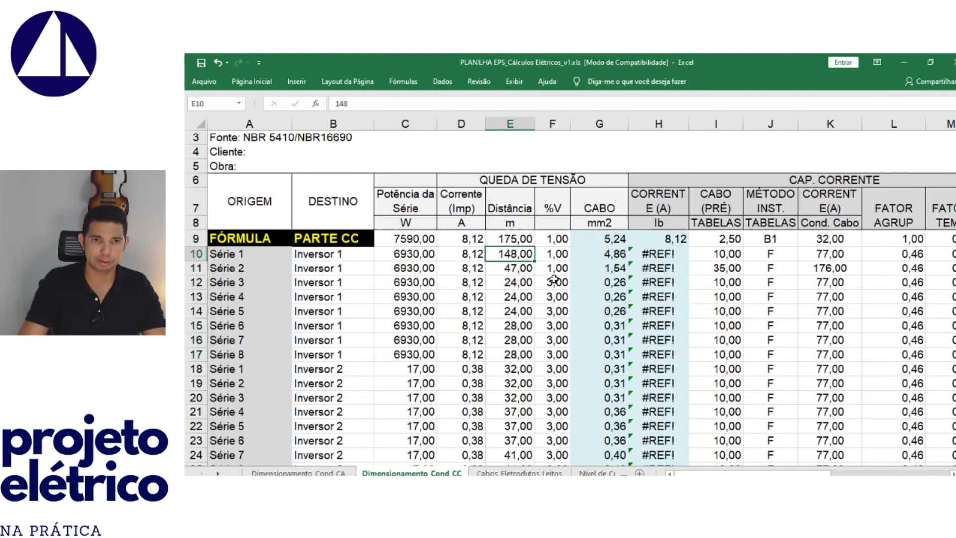
drag(534, 260, 521, 356)
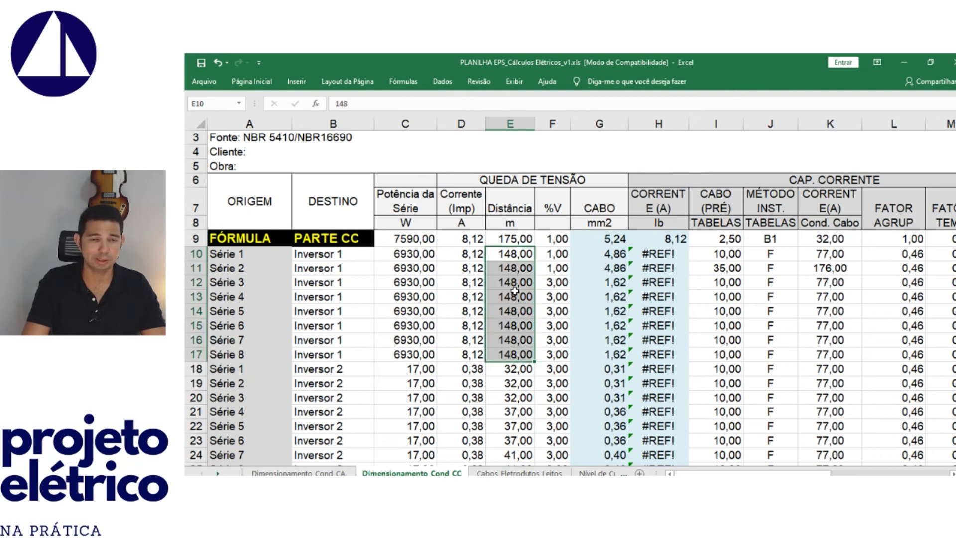
Fill the 1% voltage drop in F10 down to F17 and check the cable sizes in G10:G17.
click(563, 258)
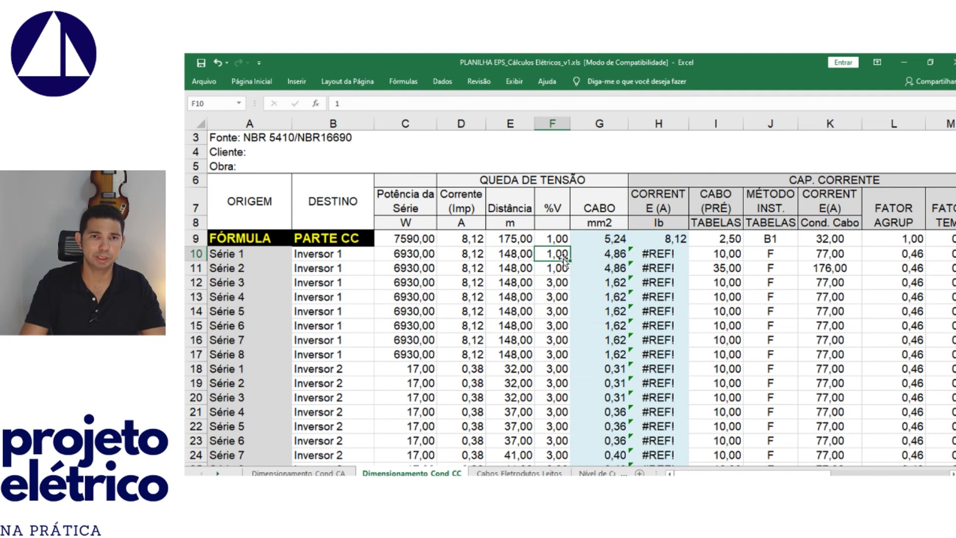
drag(570, 260, 553, 351)
drag(597, 253, 594, 355)
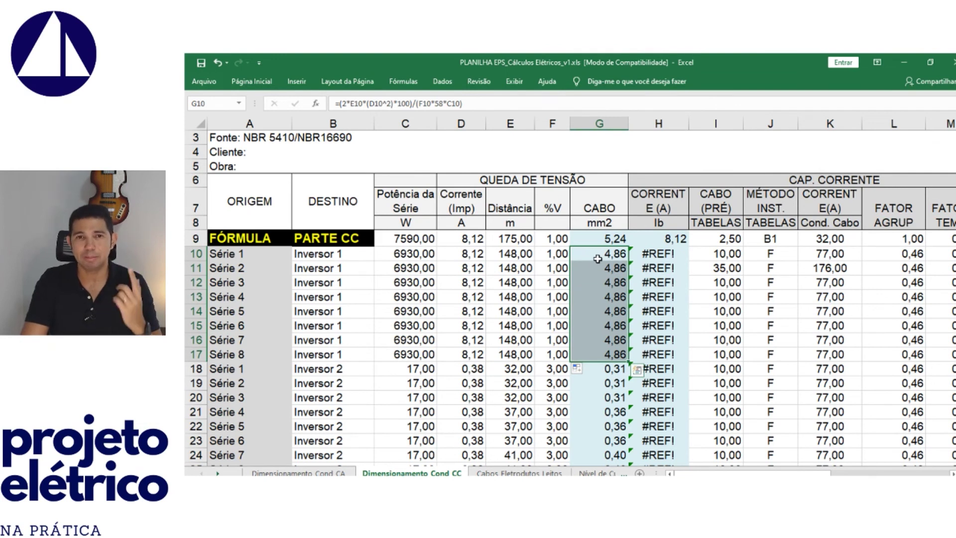
Review the power, current, distance and voltage drop in row 10 and the cable sizes in G10:G17 for Inversor 1.
click(419, 256)
click(477, 257)
click(513, 256)
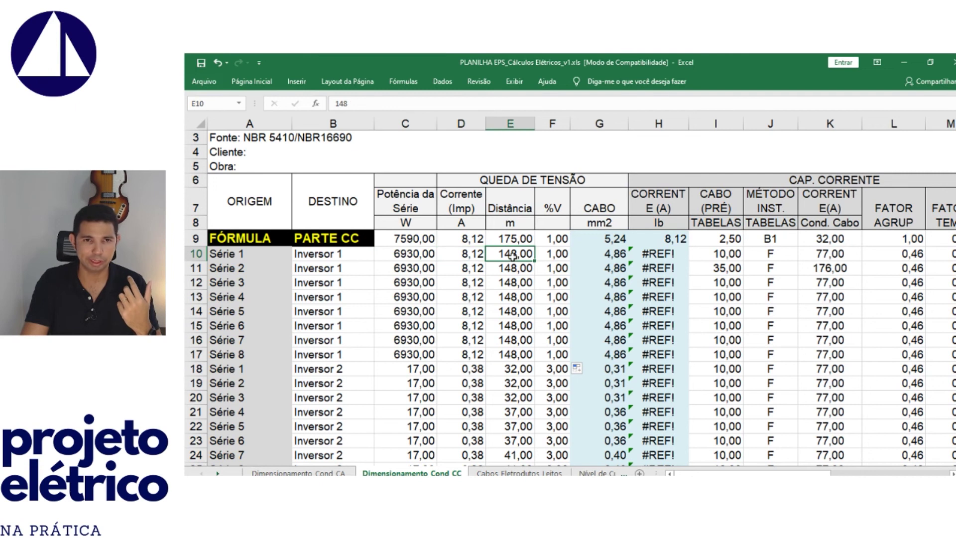
click(553, 254)
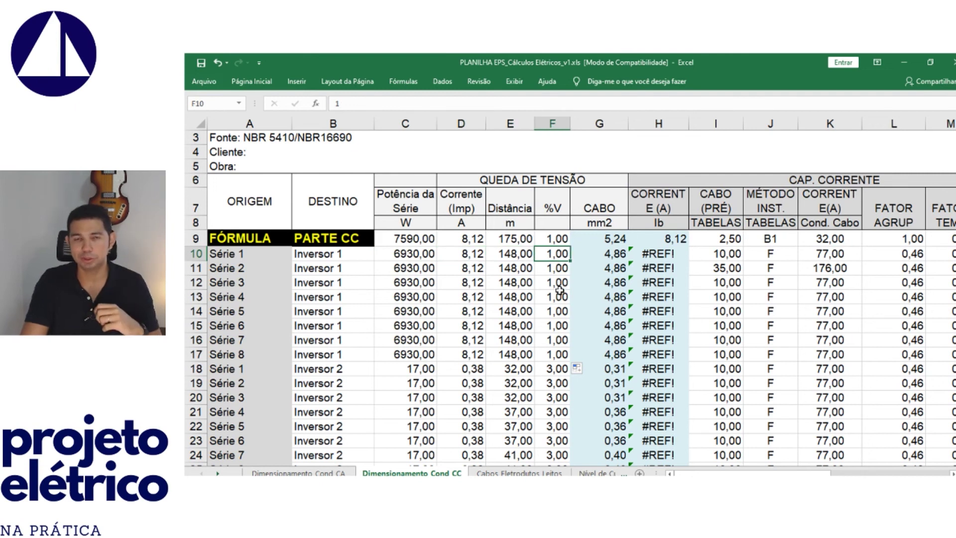
click(600, 255)
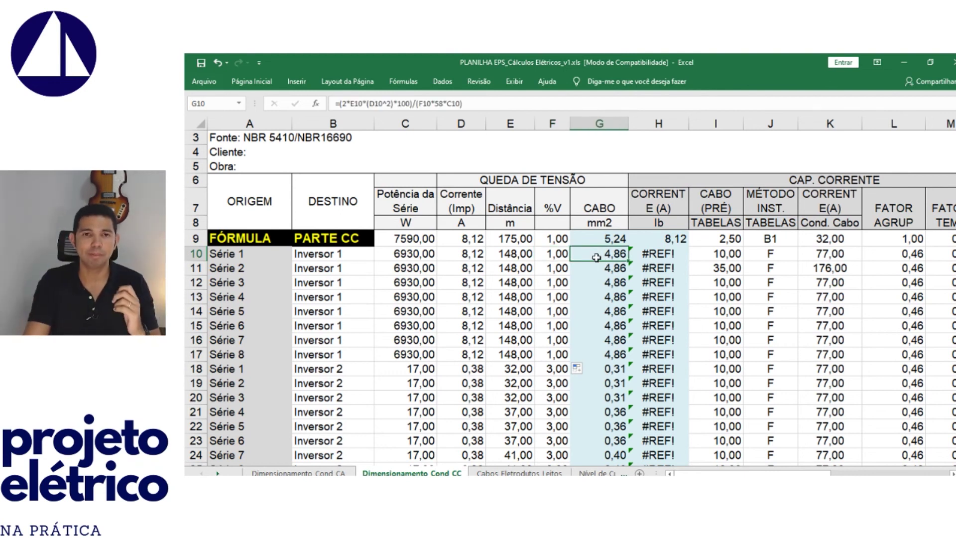
drag(597, 256, 603, 357)
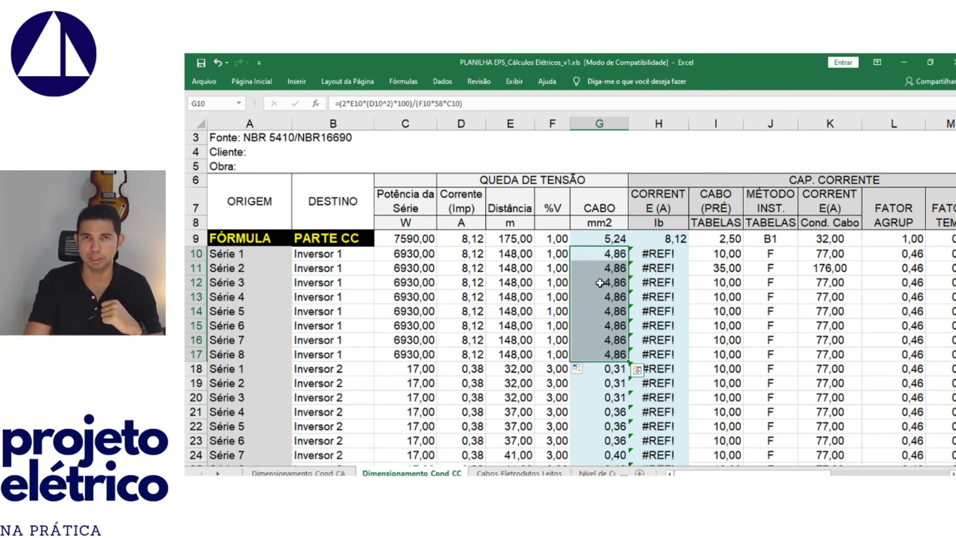
drag(256, 254, 595, 353)
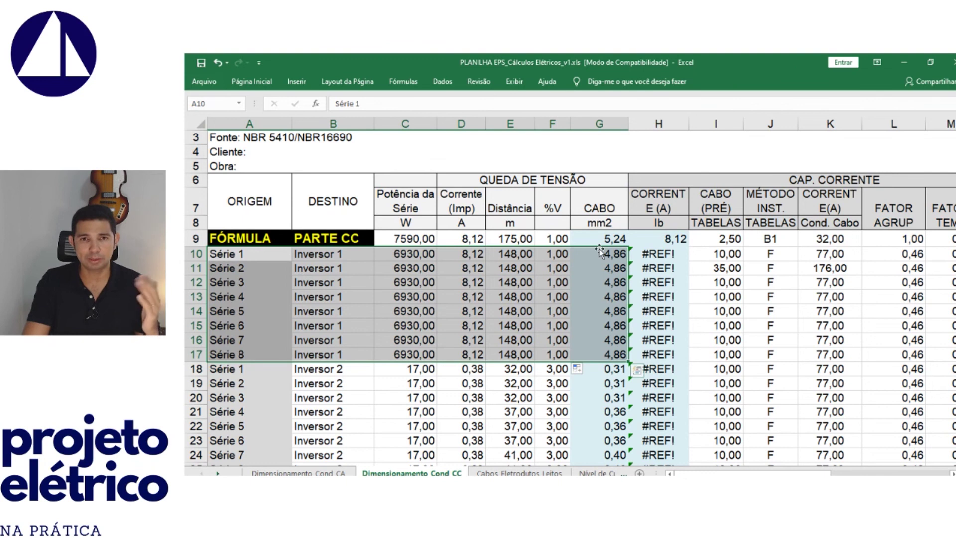
drag(599, 253, 600, 354)
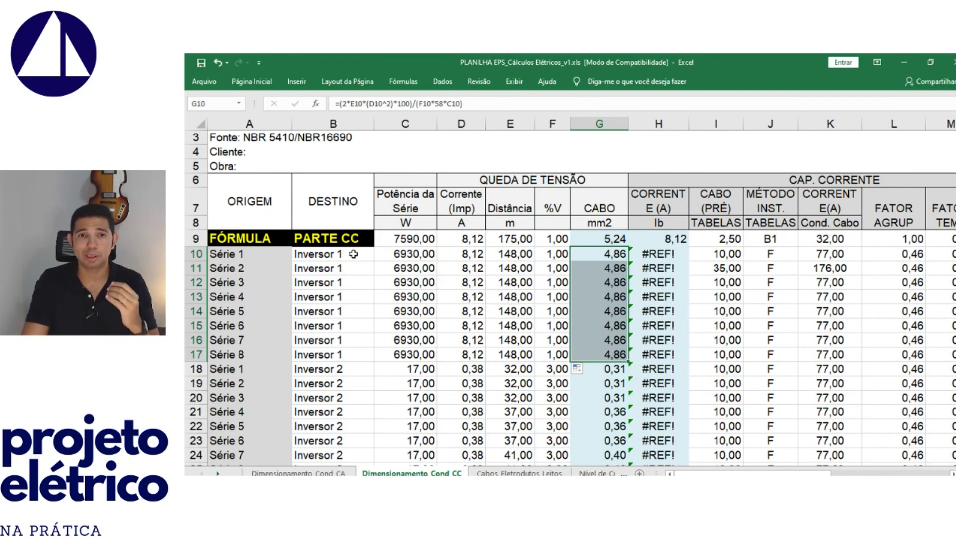
Examine the voltage-drop rows of Inversor 1 to Inversor 4, from row 10 to row 41.
scroll(334, 265, up, 1)
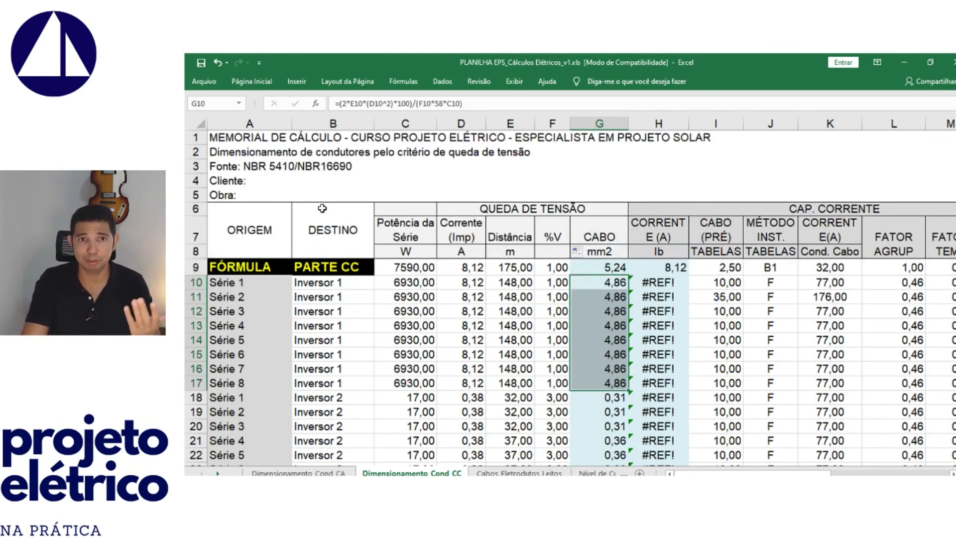
scroll(328, 254, down, 3)
scroll(321, 243, up, 2)
drag(251, 239, 594, 339)
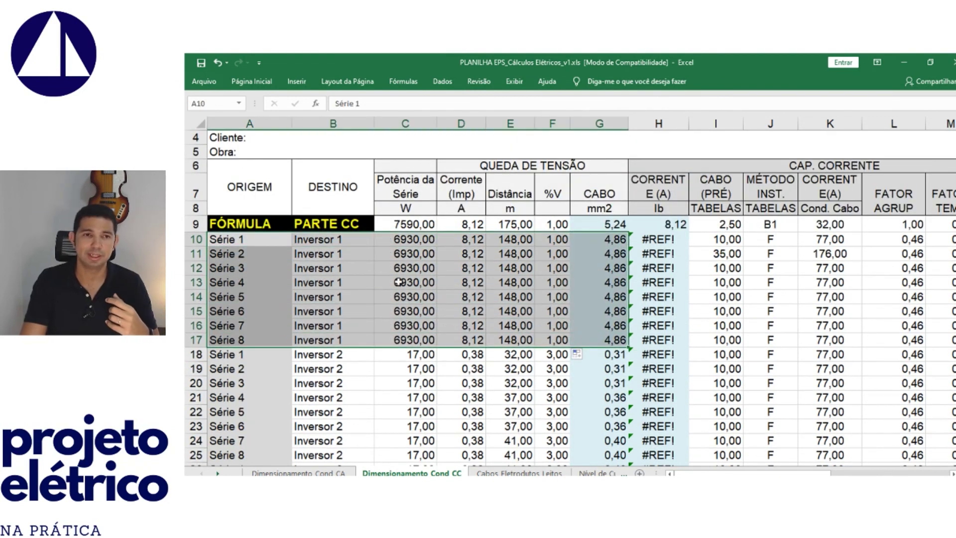
scroll(297, 272, down, 3)
drag(265, 209, 596, 298)
drag(246, 311, 588, 367)
scroll(264, 284, down, 1)
scroll(264, 284, up, 3)
scroll(381, 305, down, 8)
scroll(381, 304, up, 2)
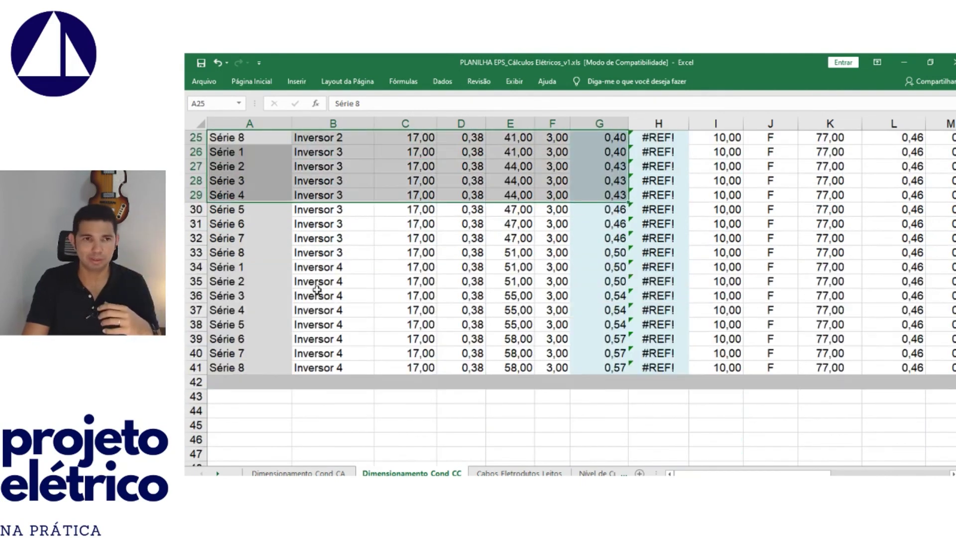
drag(255, 294, 582, 352)
scroll(562, 341, up, 6)
scroll(571, 333, up, 2)
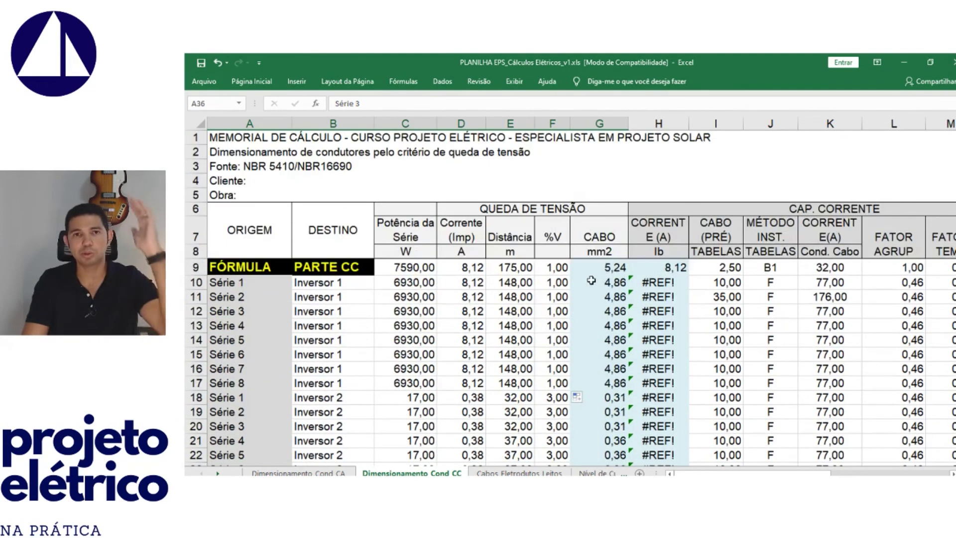
Check the cable size formula in G9, and switch to AutoCAD to examine the QPCC connections in the single-line diagram.
click(603, 269)
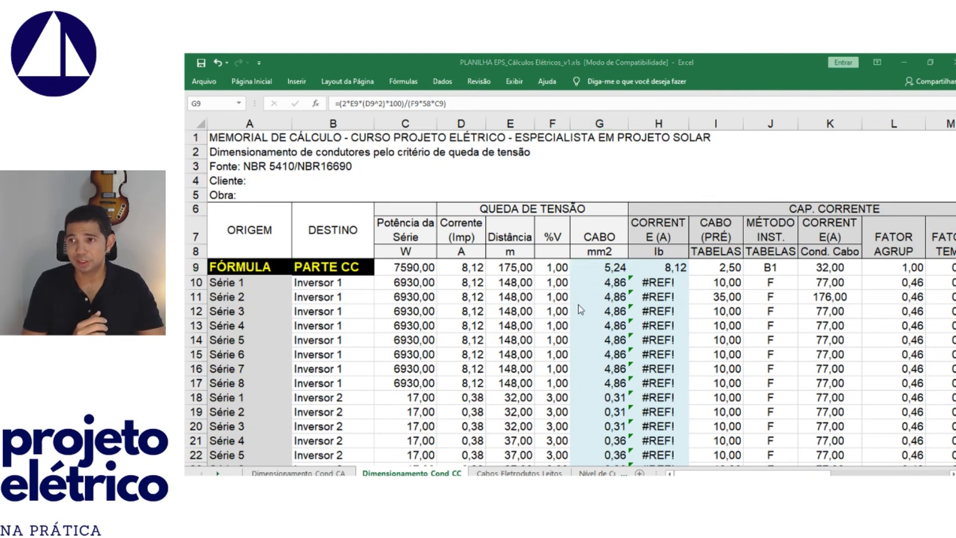
key(alt+Tab)
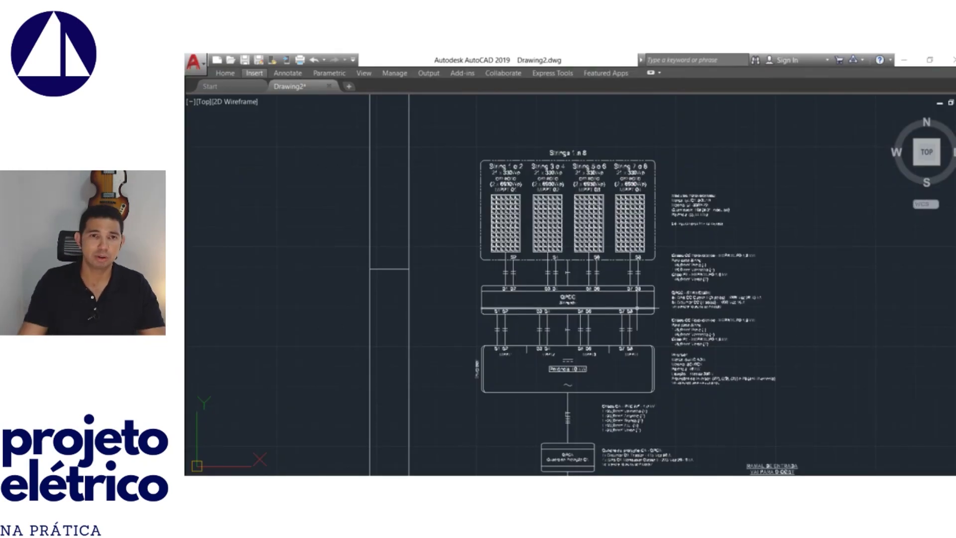
mouse_move(638, 309)
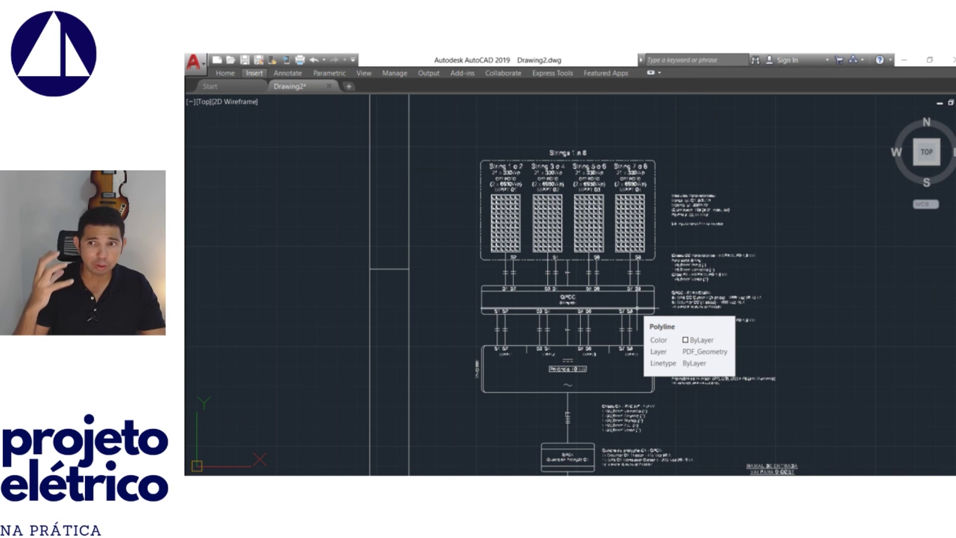